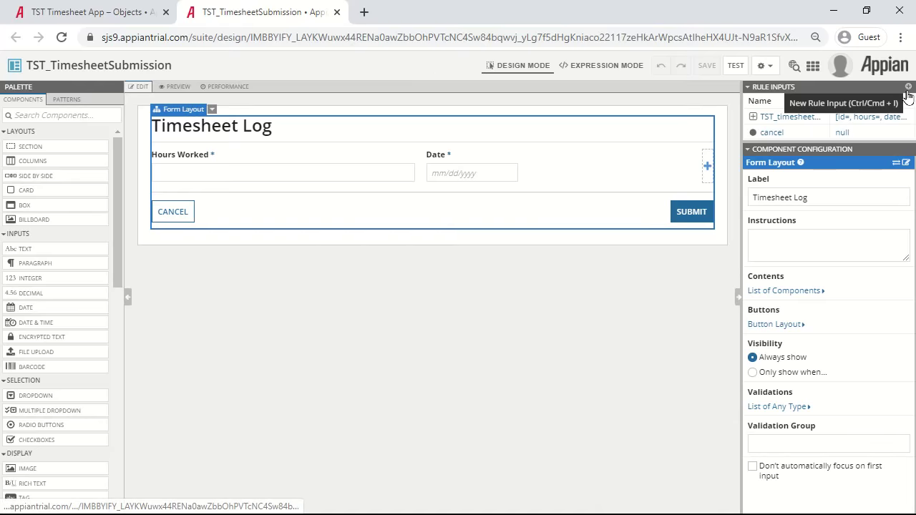
- Create a new rule input named readOnly with the type Boolean
{"action": "left_click", "coordinate": [907, 88]}
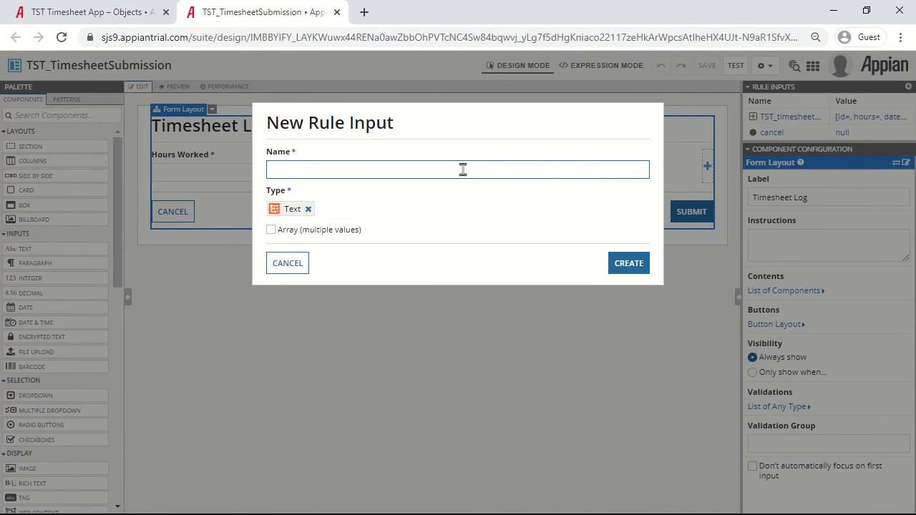
{"action": "type", "text": "readOnly"}
{"action": "left_click", "coordinate": [308, 208]}
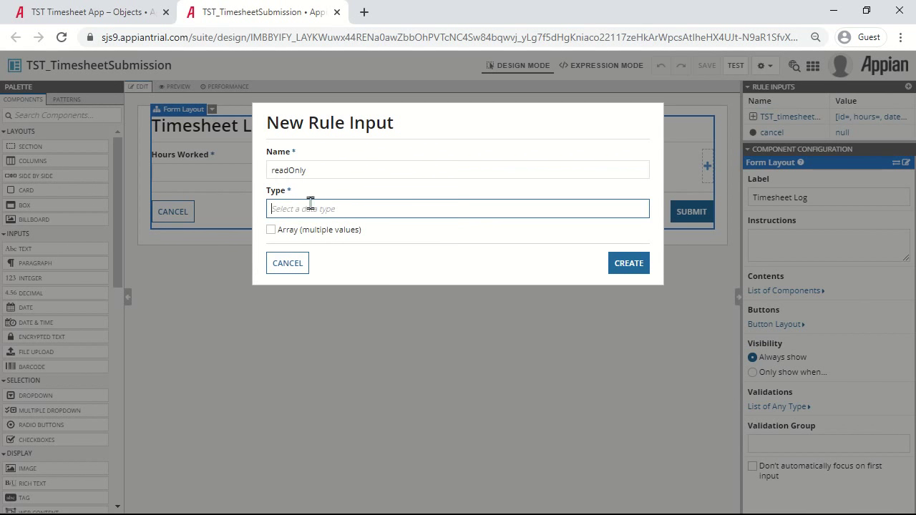
{"action": "type", "text": "Boolean"}
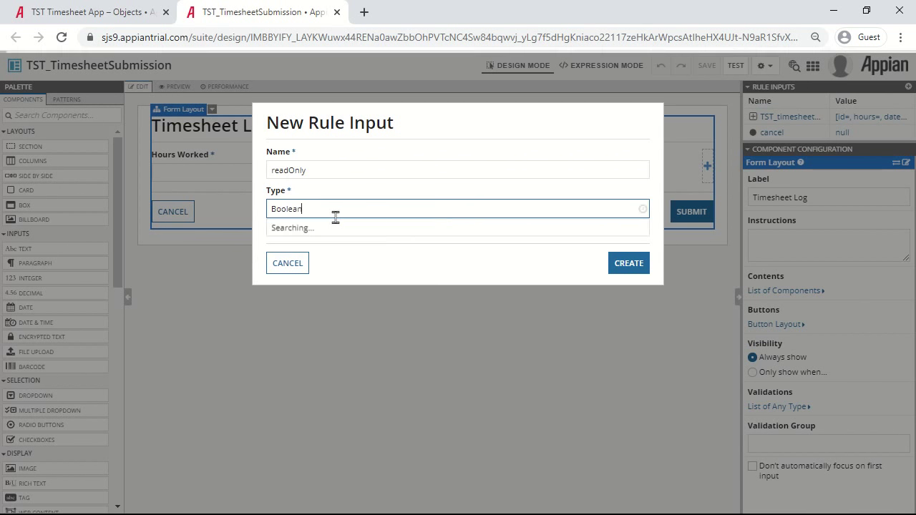
{"action": "left_click", "coordinate": [347, 229]}
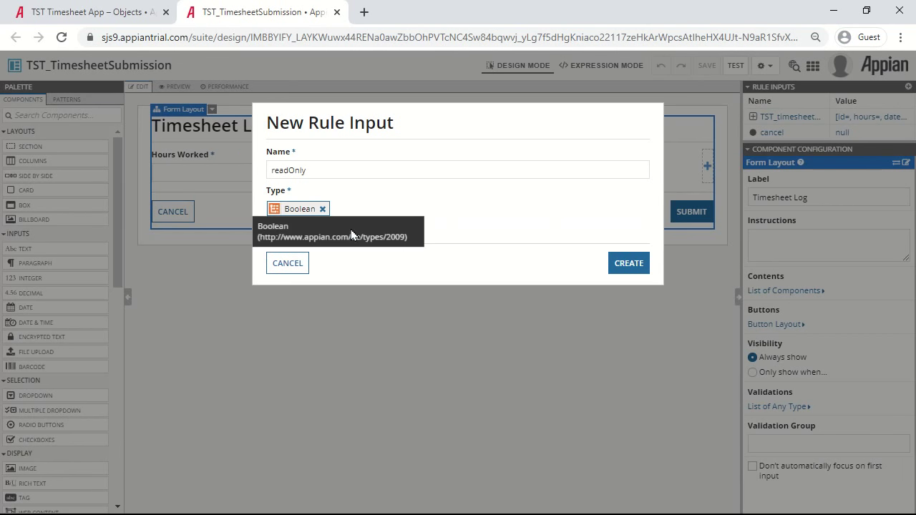
{"action": "left_click", "coordinate": [626, 264]}
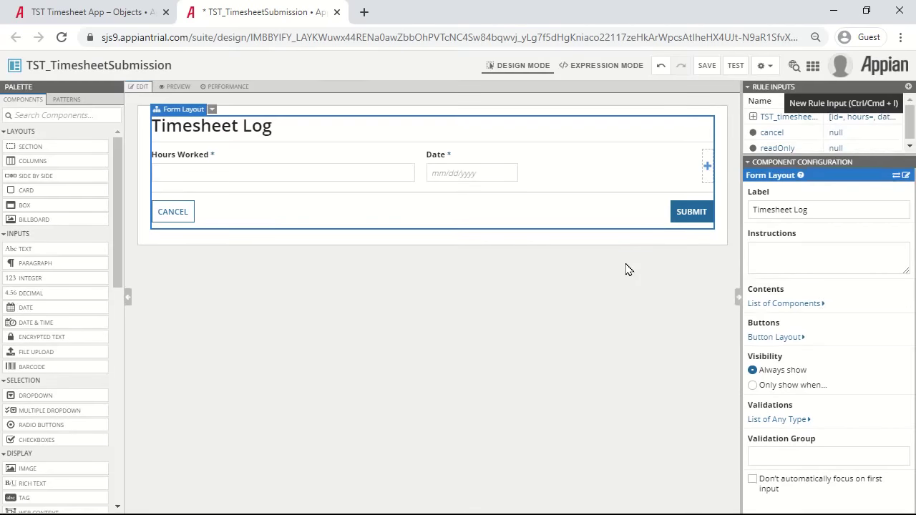
- Set the Hours Worked field's Read-only property to the expression ri!readOnly
{"action": "left_click", "coordinate": [254, 160]}
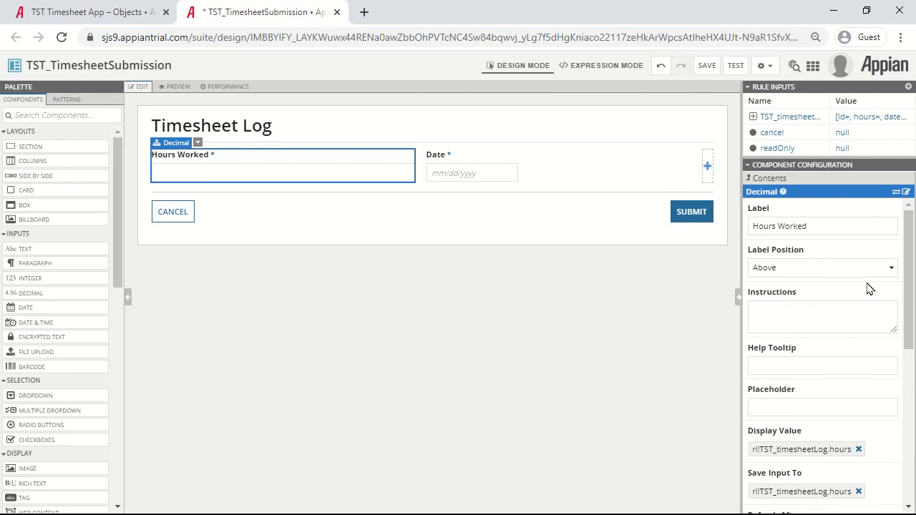
{"action": "scroll", "coordinate": [872, 288], "scroll_direction": "down", "scroll_amount": 1}
{"action": "scroll", "coordinate": [873, 290], "scroll_direction": "down", "scroll_amount": 3}
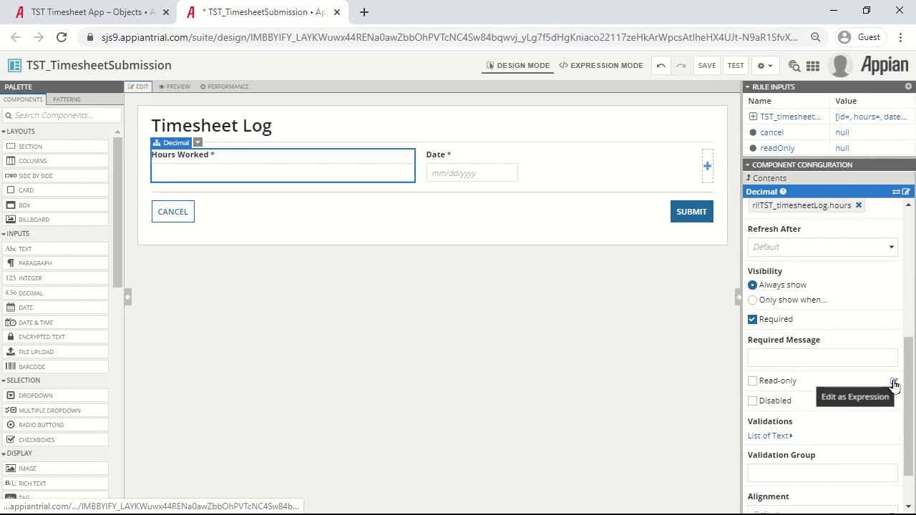
{"action": "left_click", "coordinate": [893, 383]}
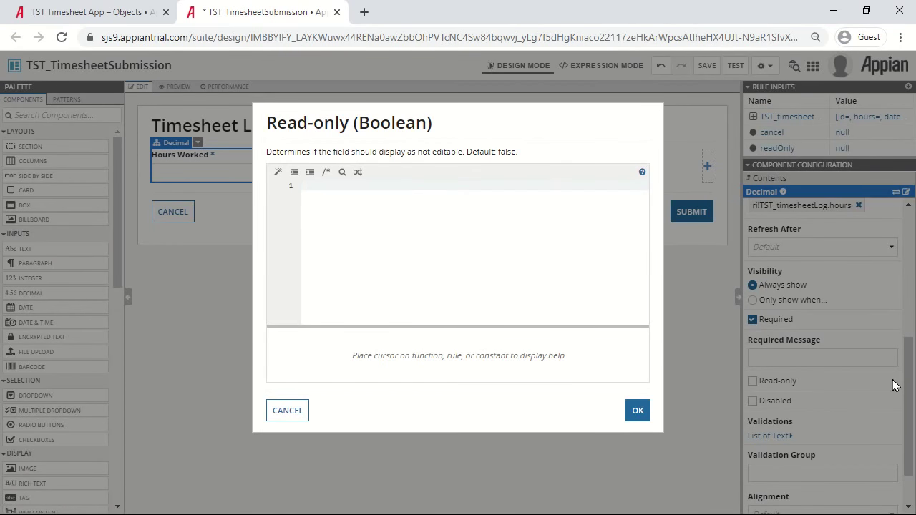
{"action": "type", "text": "ri!readOnly"}
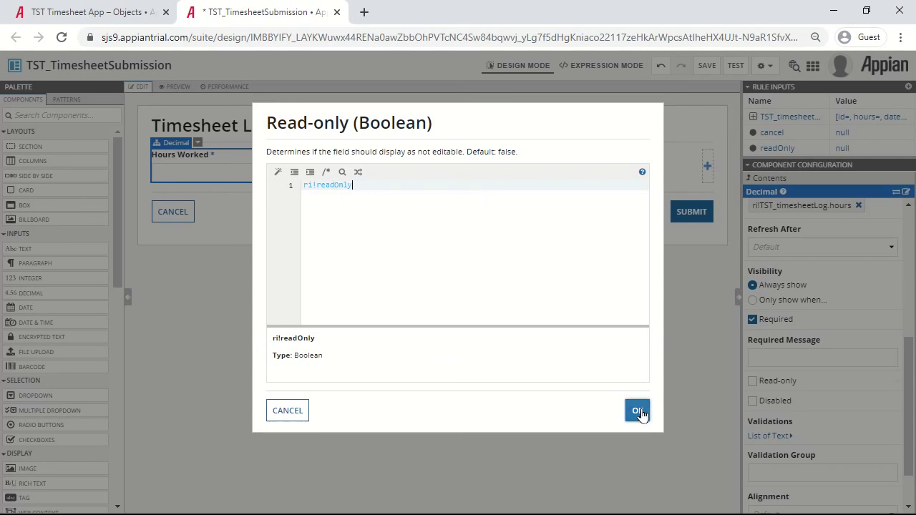
{"action": "left_click", "coordinate": [639, 413]}
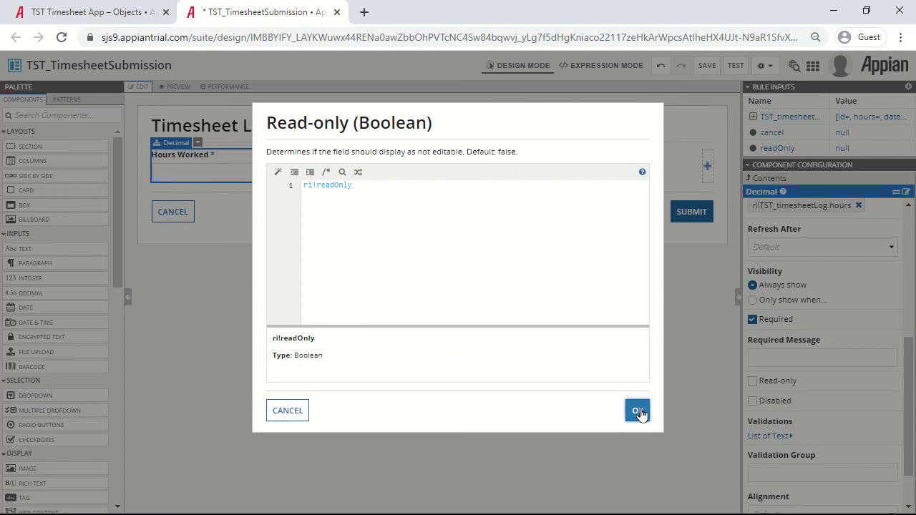
{"action": "left_click", "coordinate": [639, 412]}
- Set the Hours Worked label position to the expression if(ri!readOnly,"ADJACENT","ABOVE") and copy that expression for reuse
{"action": "scroll", "coordinate": [905, 398], "scroll_direction": "up", "scroll_amount": 10}
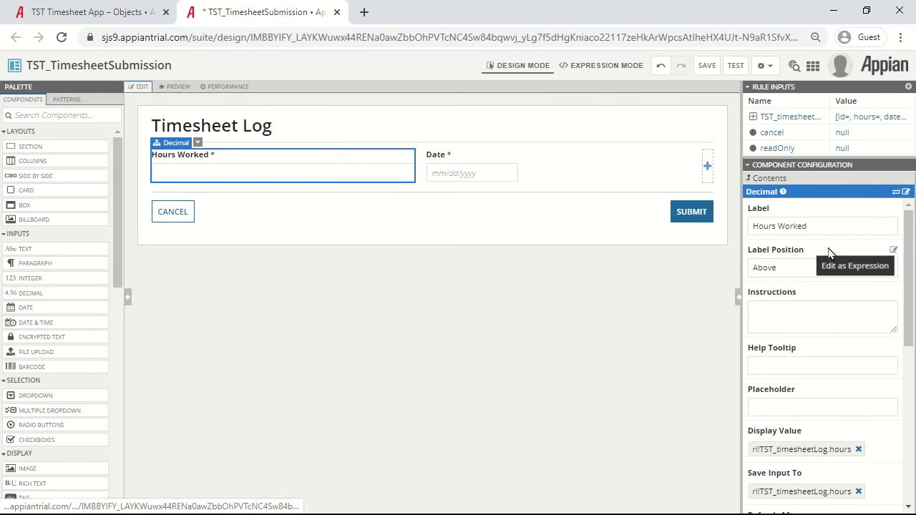
{"action": "left_click", "coordinate": [893, 252]}
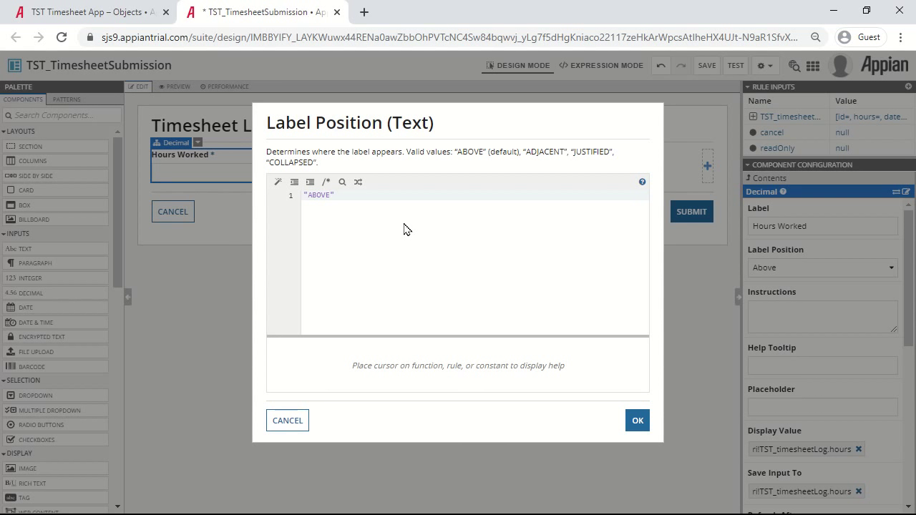
{"action": "type", "text": "if"}
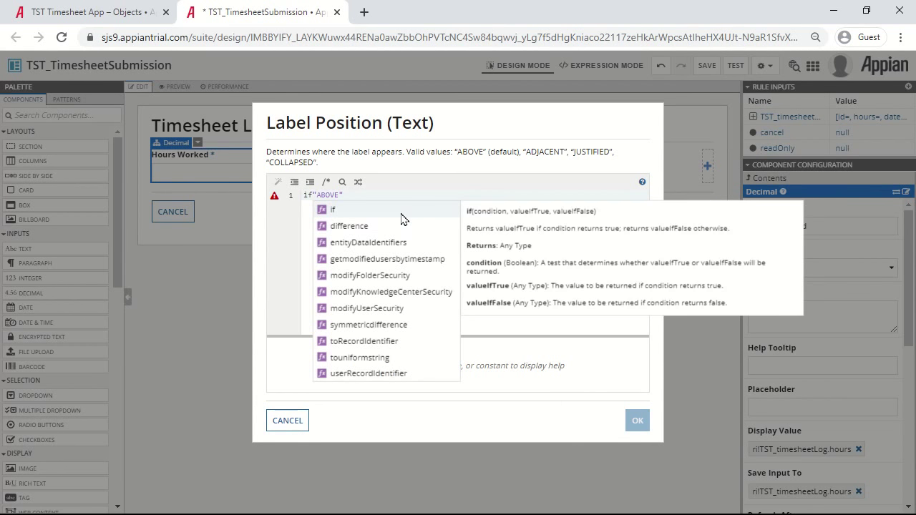
{"action": "left_click", "coordinate": [400, 211]}
{"action": "type", "text": "ri!read"}
{"action": "left_click", "coordinate": [433, 207]}
{"action": "key", "text": "BackSpace"}
{"action": "type", "text": ",,"}
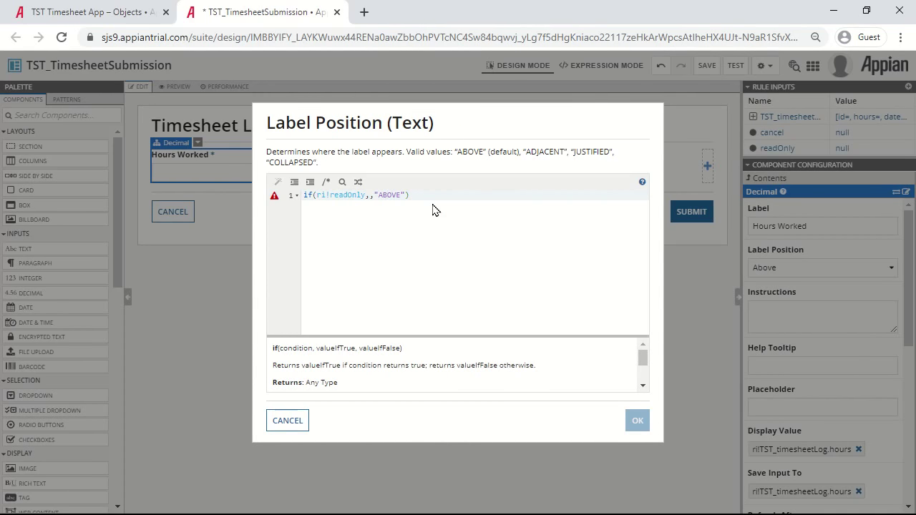
{"action": "type", "text": "\"ADJACENT"}
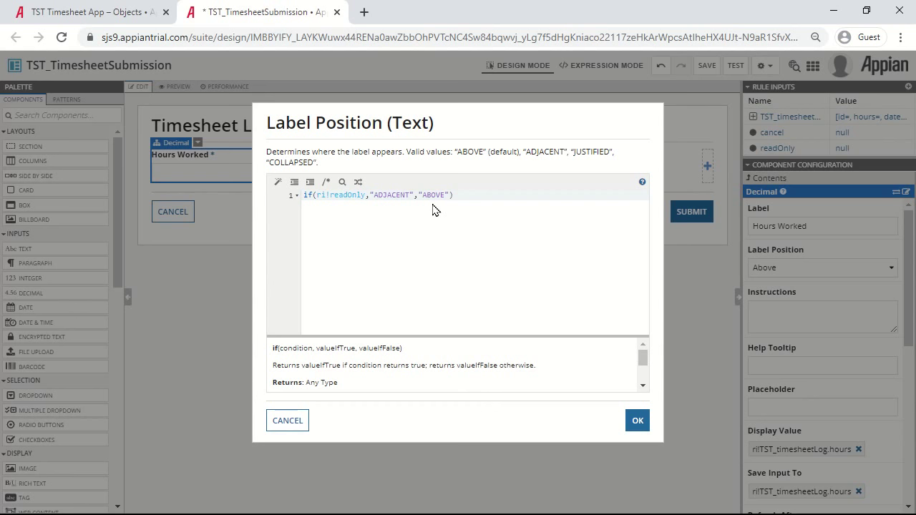
{"action": "left_click_drag", "start_coordinate": [432, 210], "coordinate": [319, 178]}
{"action": "left_click", "coordinate": [637, 420]}
- Set the Date field's Read-only property to the expression ri!readOnly
{"action": "left_click", "coordinate": [543, 161]}
{"action": "scroll", "coordinate": [847, 328], "scroll_direction": "down", "scroll_amount": 4}
{"action": "scroll", "coordinate": [847, 327], "scroll_direction": "down", "scroll_amount": 1}
{"action": "left_click", "coordinate": [889, 326]}
{"action": "type", "text": "ri!read"}
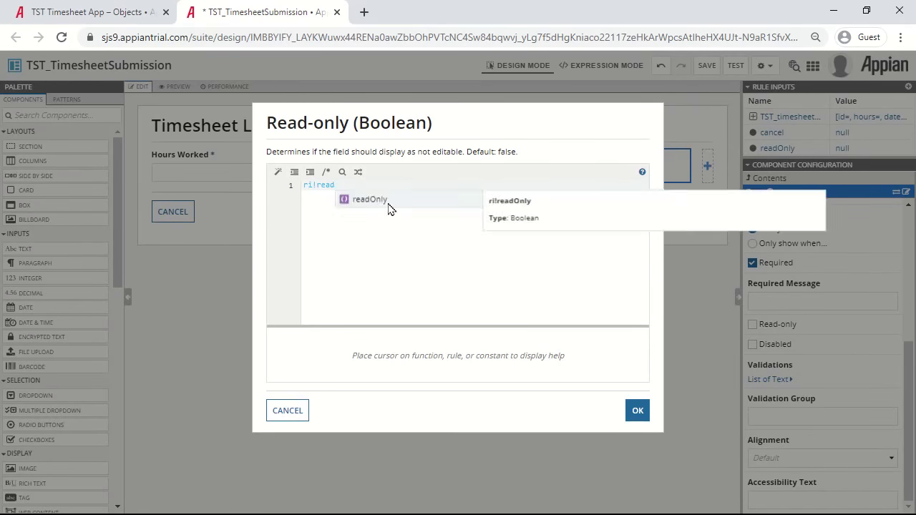
{"action": "left_click", "coordinate": [386, 201]}
{"action": "left_click", "coordinate": [636, 409]}
- Replace the Date field's label position with the copied if(ri!readOnly,"ADJACENT","ABOVE") expression and save the interface
{"action": "scroll", "coordinate": [830, 347], "scroll_direction": "up", "scroll_amount": 5}
{"action": "left_click", "coordinate": [894, 250]}
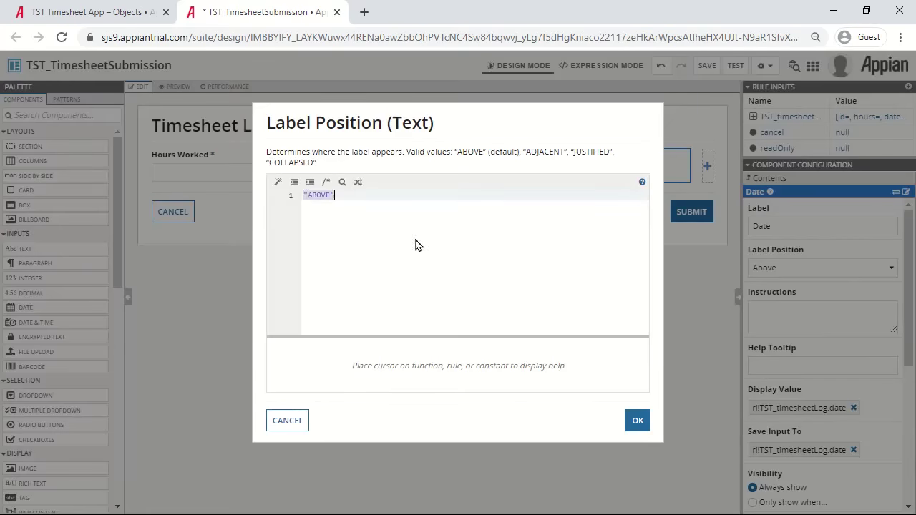
{"action": "key", "text": "ctrl+a"}
{"action": "key", "text": "ctrl+v"}
{"action": "left_click", "coordinate": [637, 420]}
{"action": "left_click", "coordinate": [706, 65]}
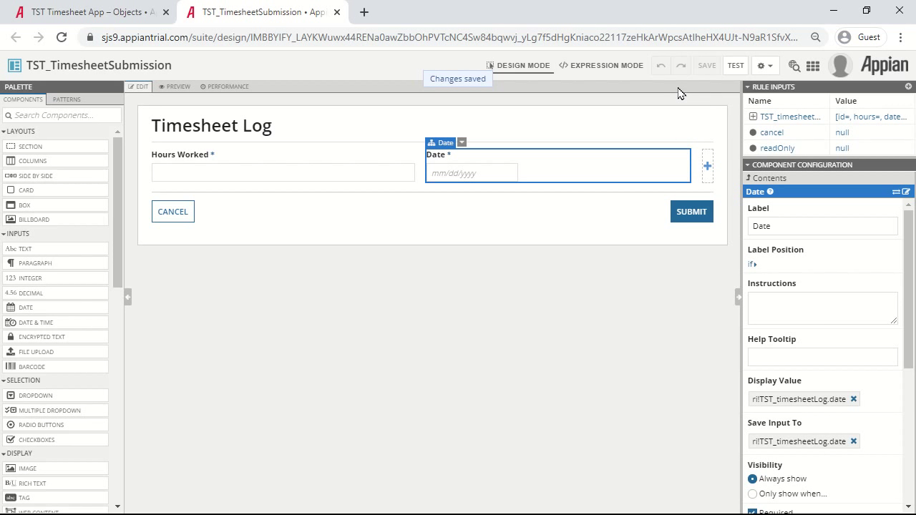
- Test the interface with readOnly True and TST_timesheetLog arguments id:null, hours:5, date:now(), username:"example.username"
{"action": "left_click", "coordinate": [734, 66]}
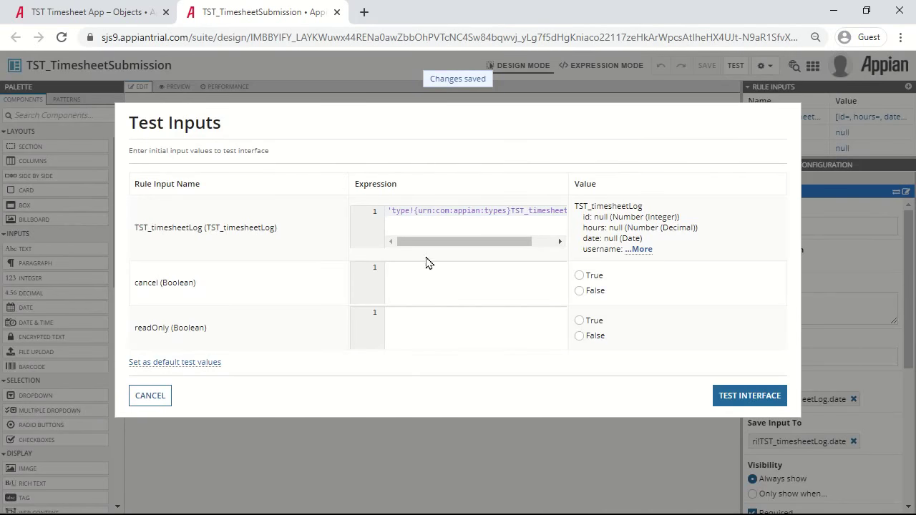
{"action": "left_click_drag", "start_coordinate": [444, 250], "coordinate": [466, 245]}
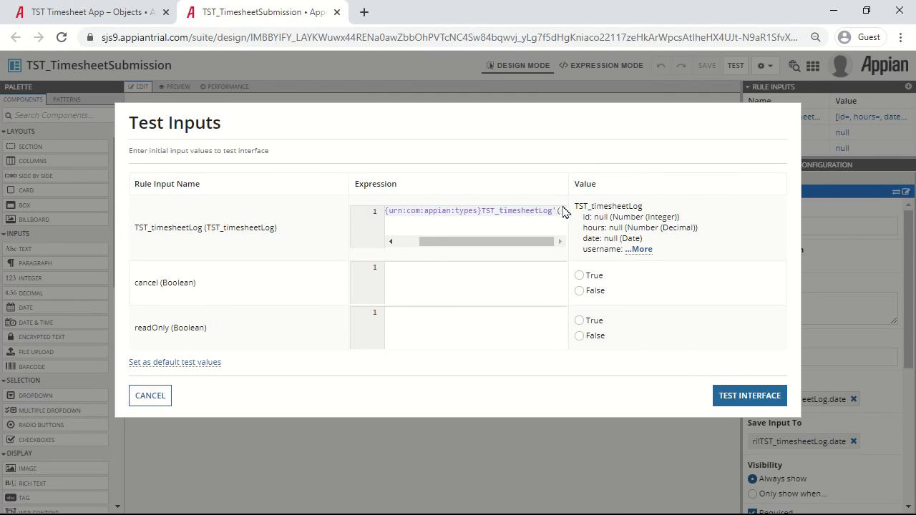
{"action": "left_click", "coordinate": [562, 211]}
{"action": "type", "text": "id"}
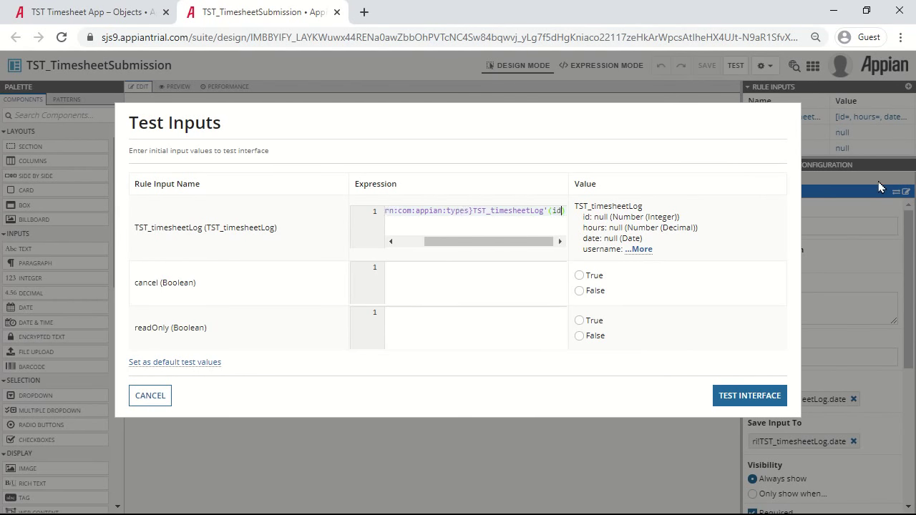
{"action": "type", "text": ":null,"}
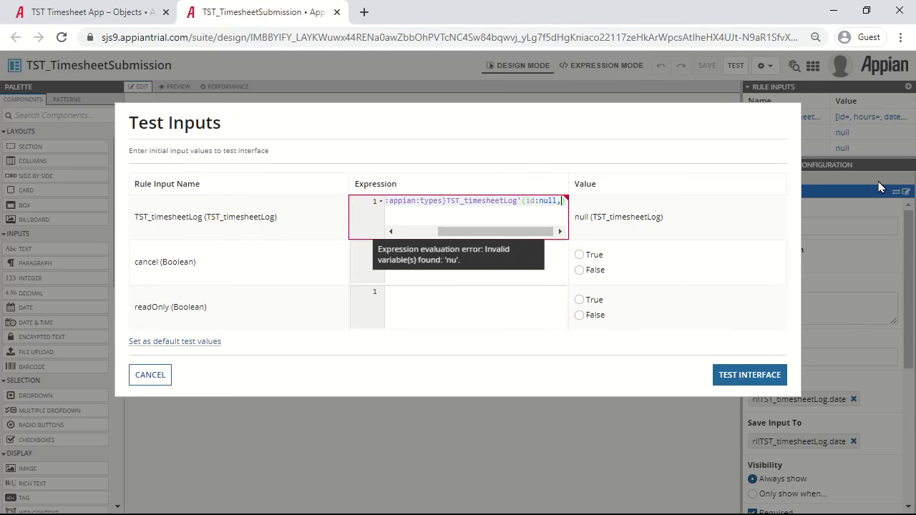
{"action": "type", "text": "hours:5,"}
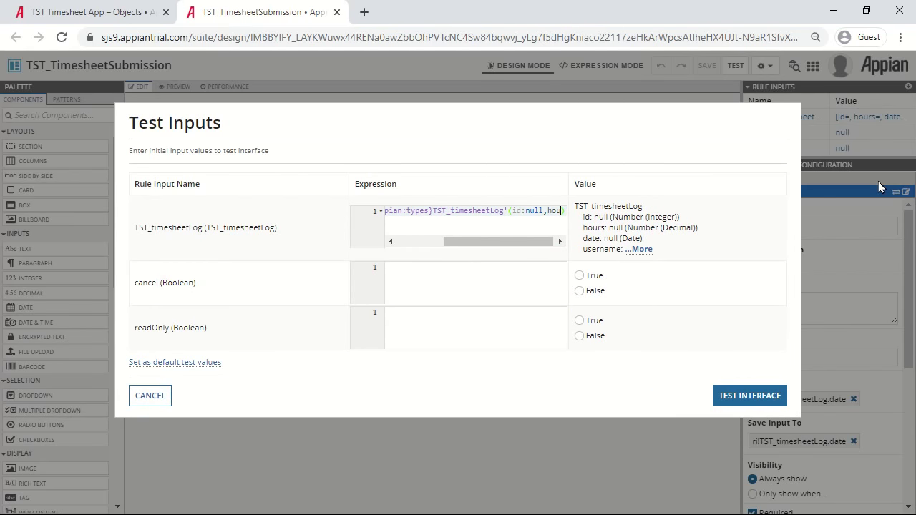
{"action": "type", "text": "date:now(),"}
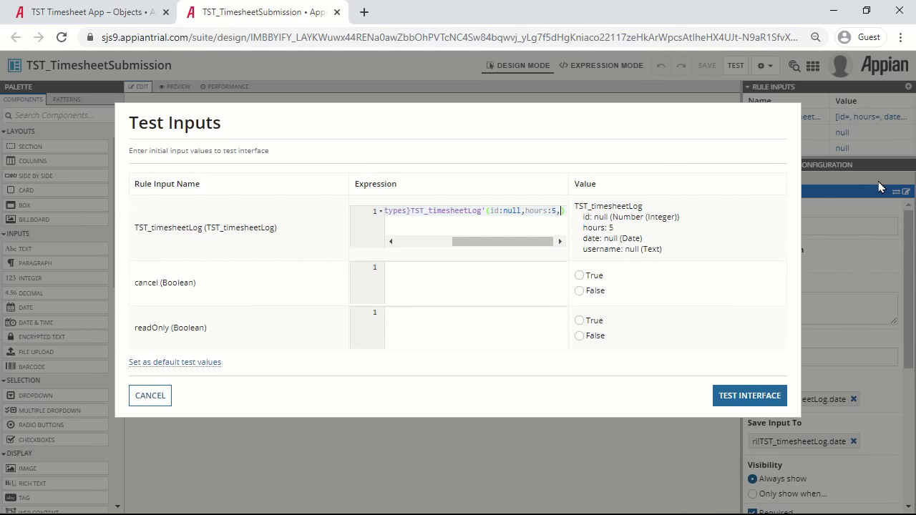
{"action": "type", "text": "username:\"exampl"}
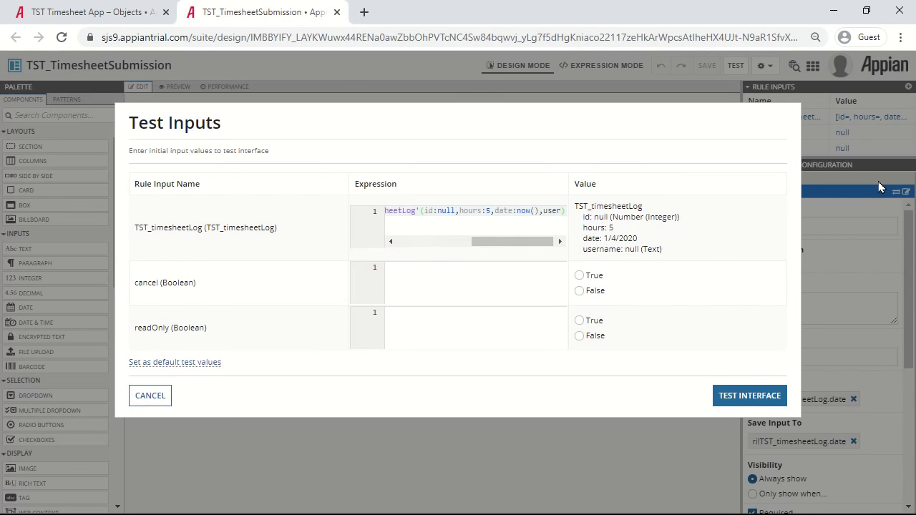
{"action": "type", "text": "e.username"}
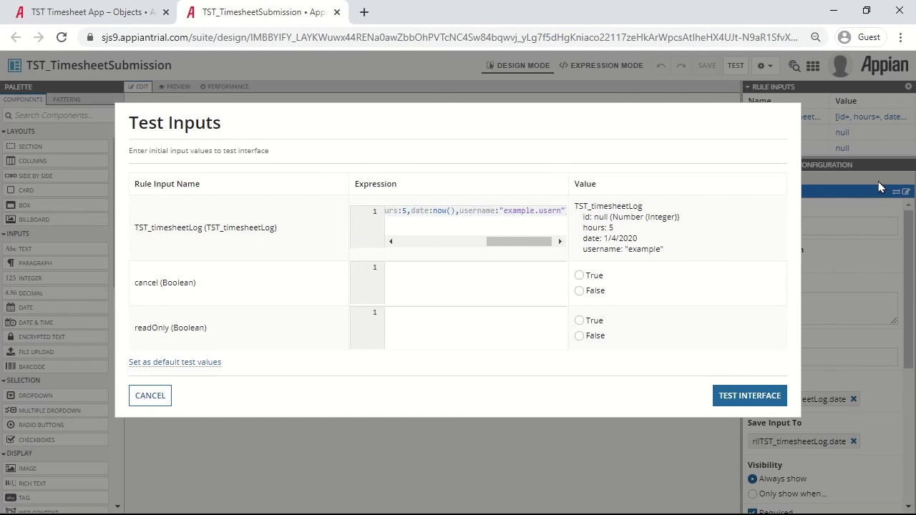
{"action": "left_click", "coordinate": [578, 320]}
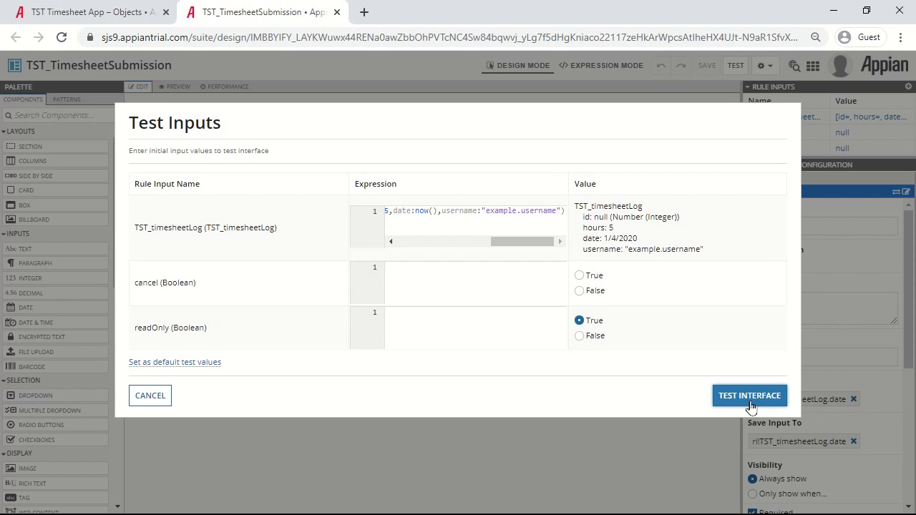
{"action": "left_click", "coordinate": [751, 398]}
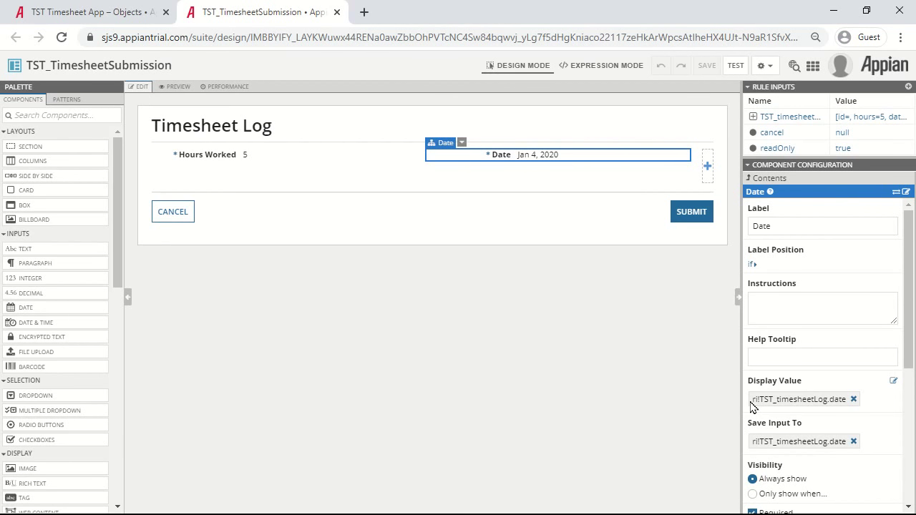
- Add a text field below Hours Worked with ri!TST_timesheetLog.username as both its display value and save target
{"action": "left_click_drag", "start_coordinate": [28, 248], "coordinate": [250, 168]}
{"action": "left_click", "coordinate": [889, 449]}
{"action": "left_click", "coordinate": [705, 468]}
{"action": "scroll", "coordinate": [887, 444], "scroll_direction": "down", "scroll_amount": 1}
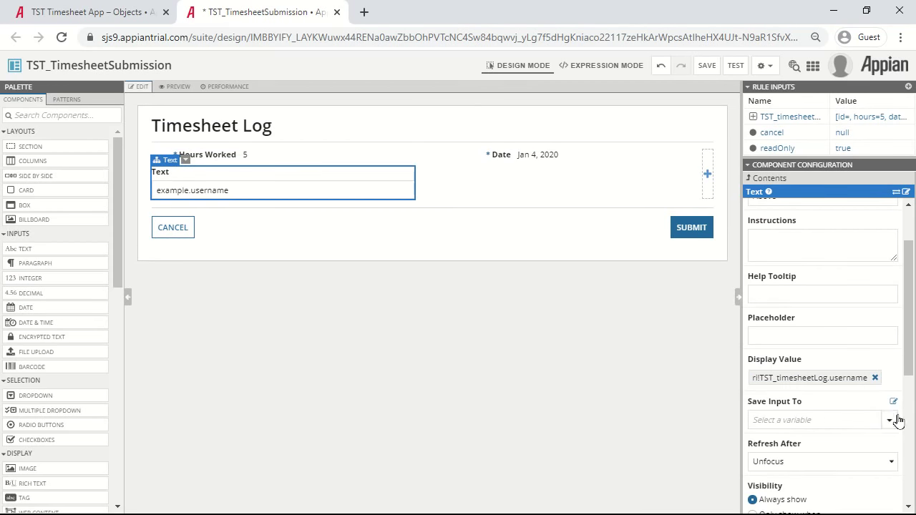
{"action": "left_click", "coordinate": [891, 417]}
{"action": "left_click", "coordinate": [715, 439]}
- Set the new text field's label position to Adjacent and clear its Save Input To variable
{"action": "scroll", "coordinate": [869, 450], "scroll_direction": "up", "scroll_amount": 1}
{"action": "left_click", "coordinate": [893, 270]}
{"action": "left_click", "coordinate": [844, 302]}
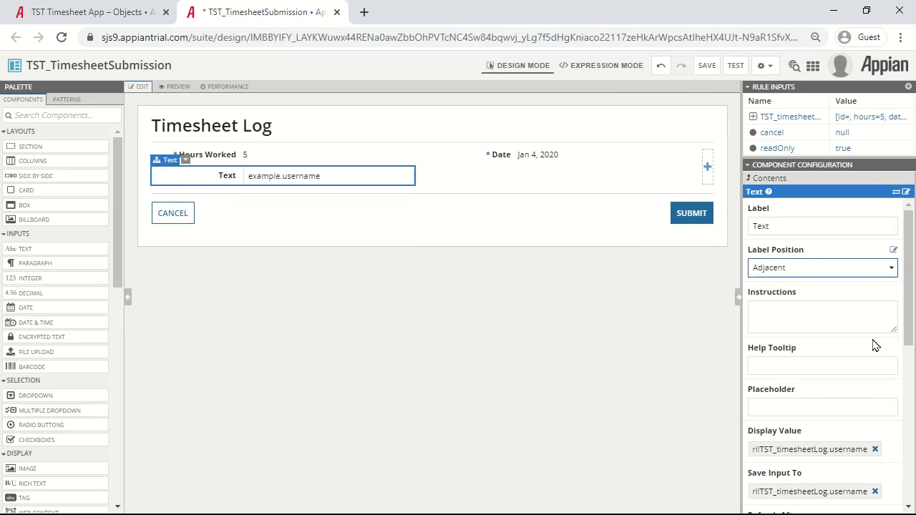
{"action": "left_click", "coordinate": [875, 491]}
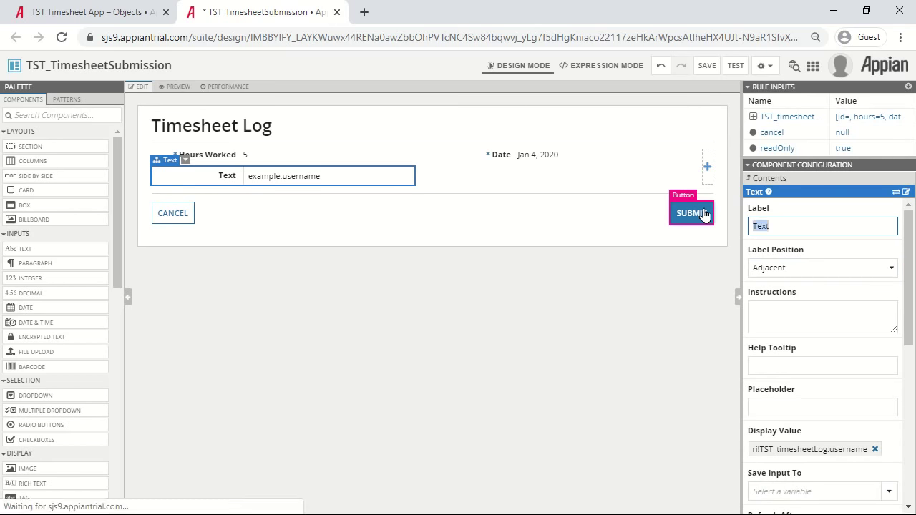
- Label the new text field Username and make it read-only
{"action": "type", "text": "Username"}
{"action": "scroll", "coordinate": [848, 323], "scroll_direction": "down", "scroll_amount": 5}
{"action": "left_click", "coordinate": [762, 308]}
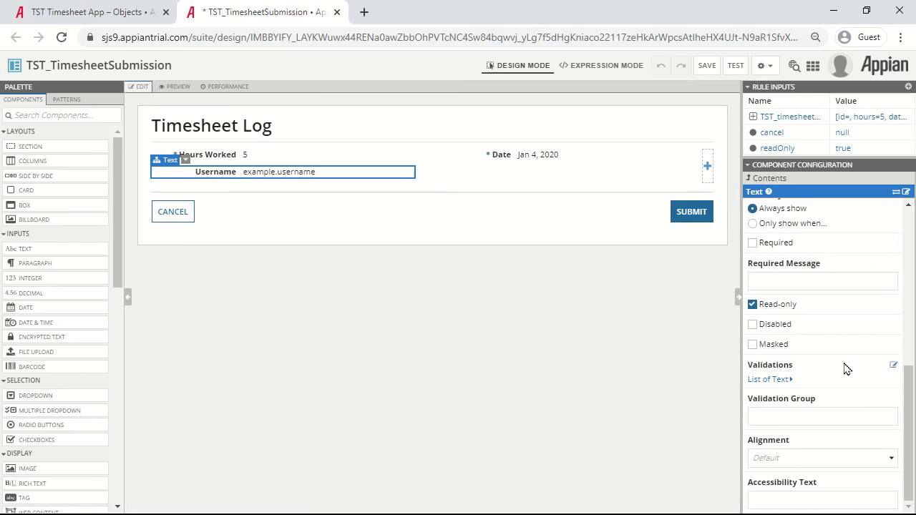
- Make the Username field show only when ri!readOnly is true
{"action": "scroll", "coordinate": [838, 483], "scroll_direction": "up", "scroll_amount": 2}
{"action": "left_click", "coordinate": [791, 366]}
{"action": "left_click", "coordinate": [773, 380]}
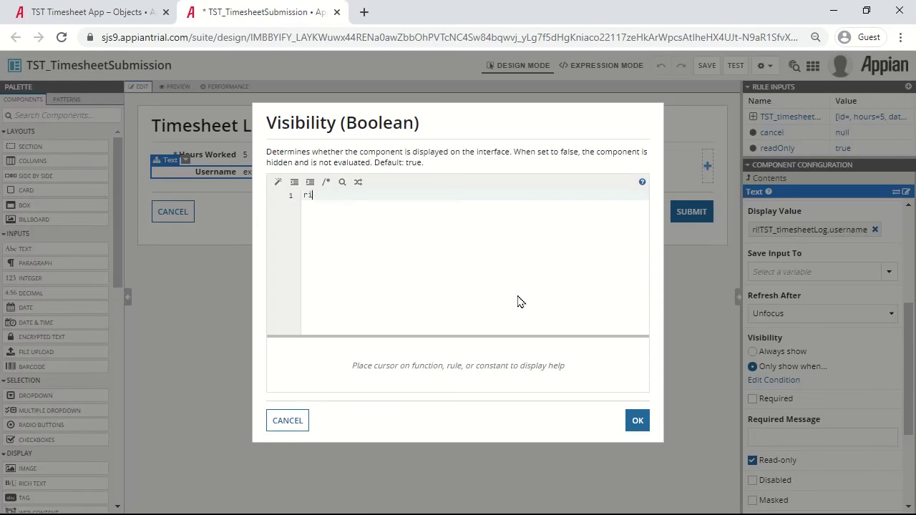
{"action": "type", "text": "ri!readOnly"}
{"action": "left_click", "coordinate": [636, 420]}
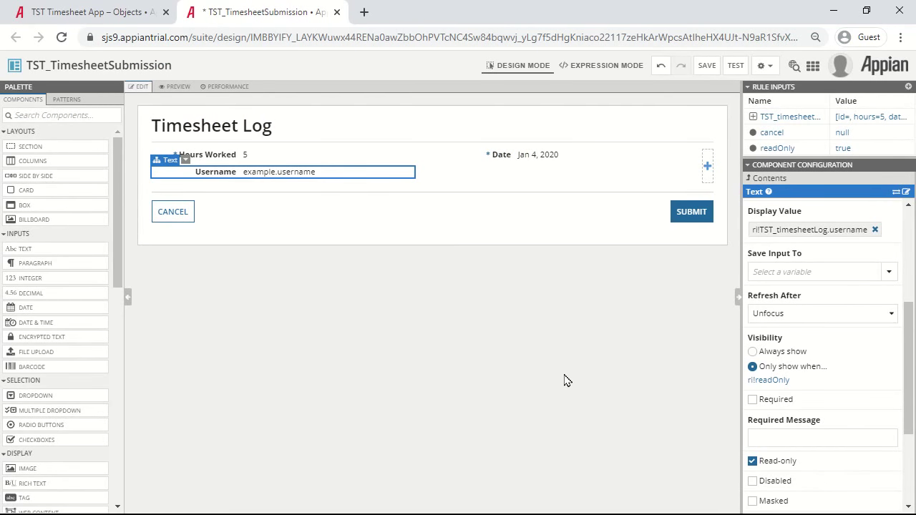
- Make the button layout with Cancel and Submit show only when not(ri!readOnly), and save the interface
{"action": "left_click", "coordinate": [413, 217]}
{"action": "left_click", "coordinate": [801, 306]}
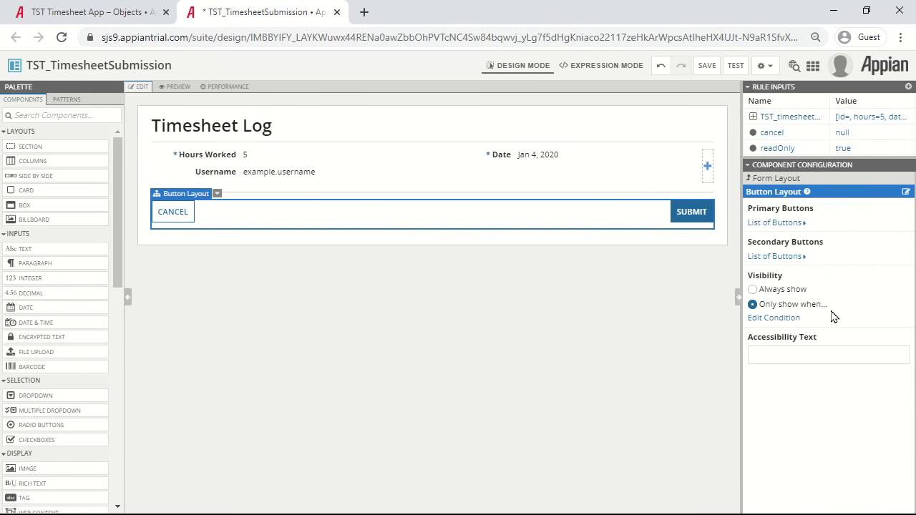
{"action": "left_click", "coordinate": [790, 318]}
{"action": "type", "text": "not()ri!readOnly"}
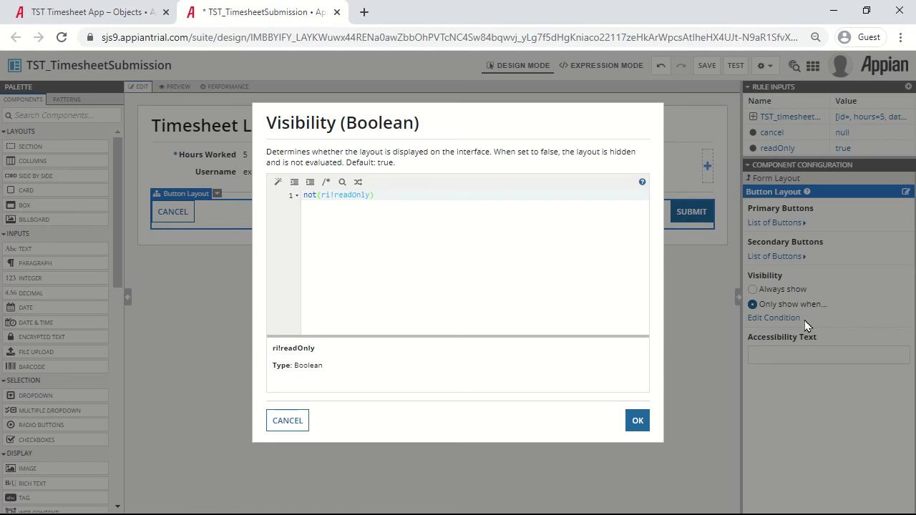
{"action": "left_click", "coordinate": [637, 421]}
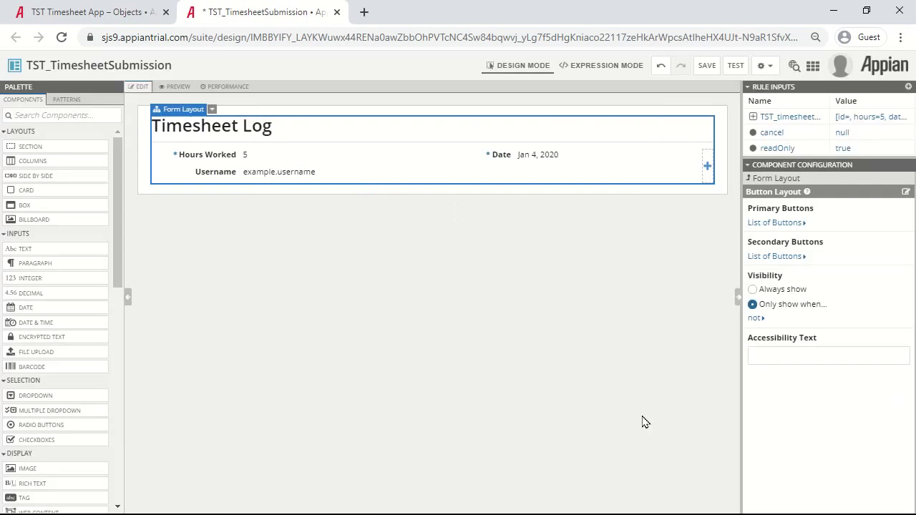
{"action": "left_click", "coordinate": [707, 66]}
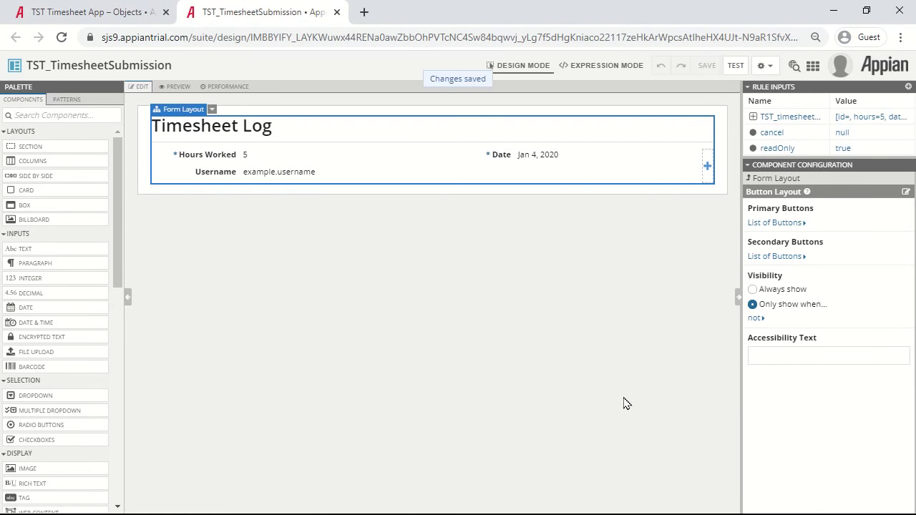
- Test the interface with readOnly set to False and again with it set to True
{"action": "left_click", "coordinate": [734, 68]}
{"action": "left_click", "coordinate": [598, 336]}
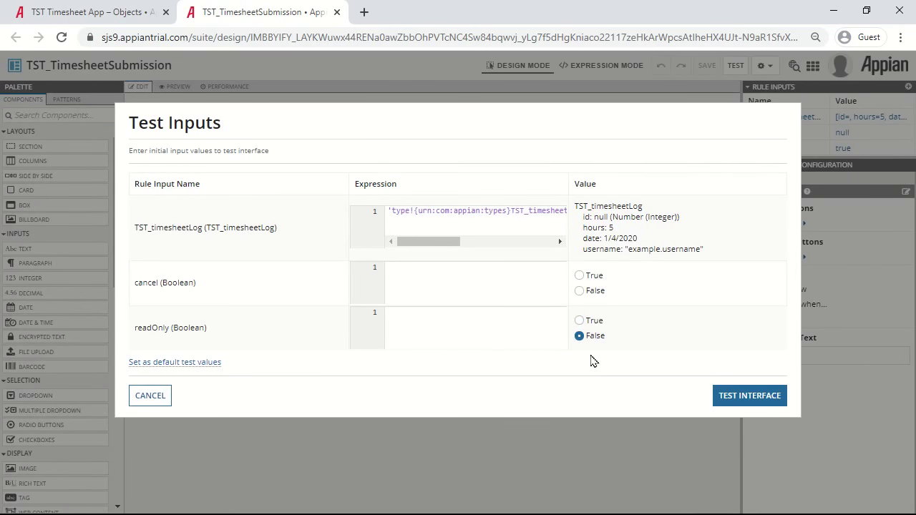
{"action": "left_click", "coordinate": [748, 397]}
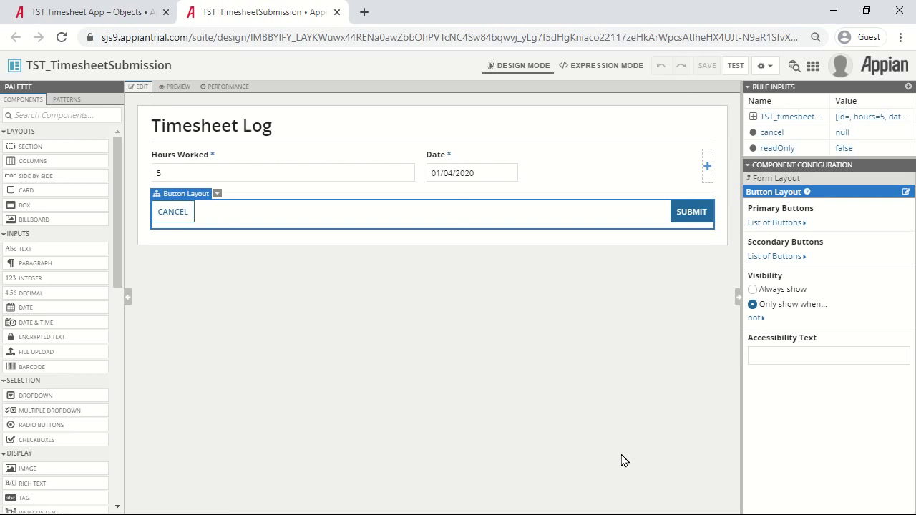
{"action": "left_click", "coordinate": [734, 65]}
{"action": "left_click", "coordinate": [580, 319]}
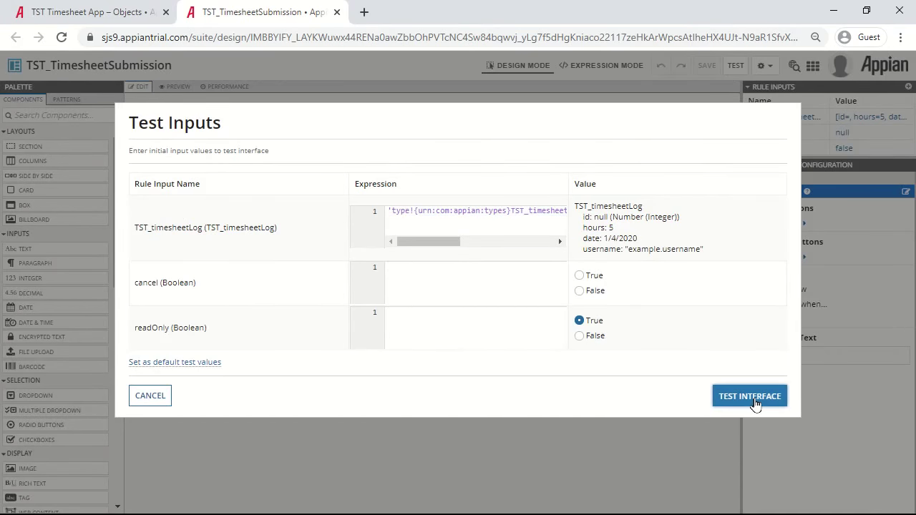
{"action": "left_click", "coordinate": [749, 397]}
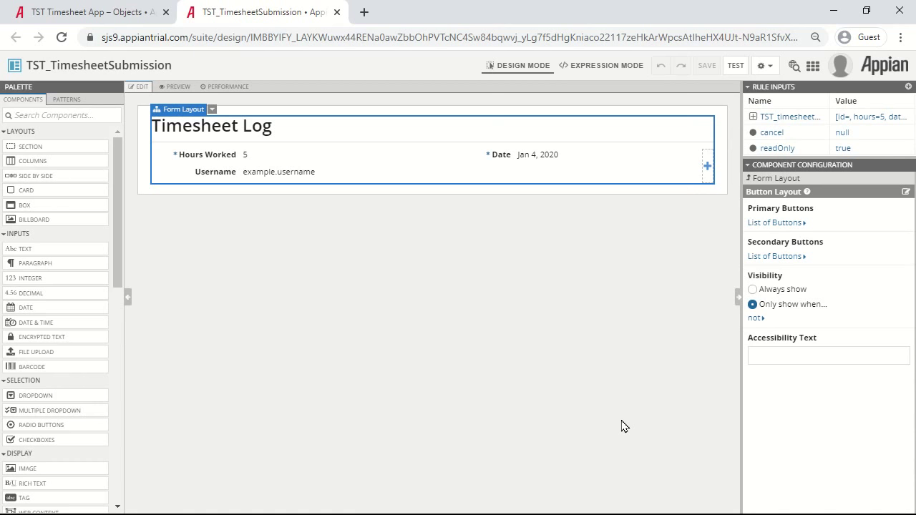
- Close the interface and open the start form settings of the TST Timesheet Submission process model
{"action": "key", "text": "ctrl+w"}
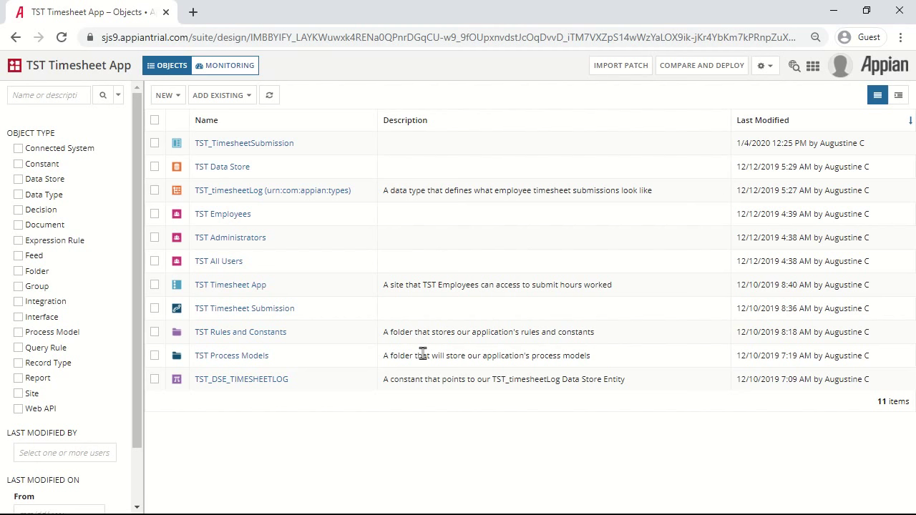
{"action": "left_click", "coordinate": [294, 309]}
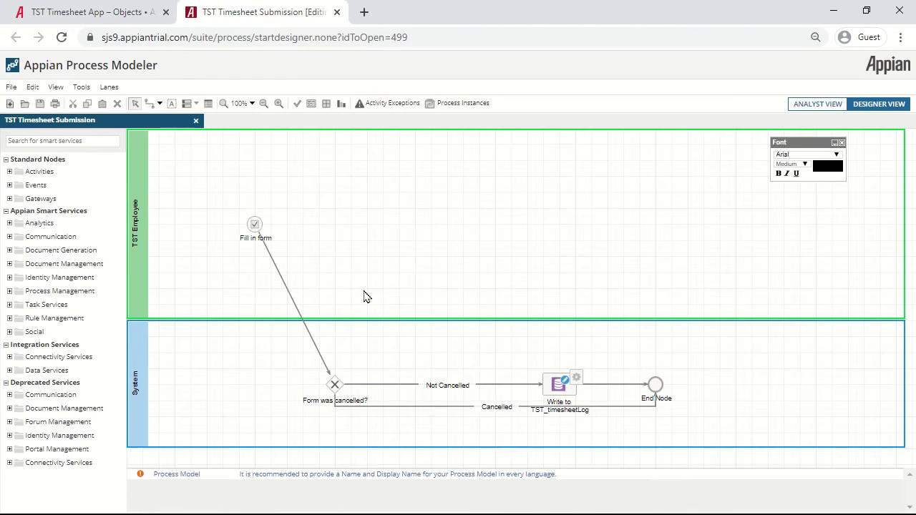
{"action": "right_click", "coordinate": [255, 226]}
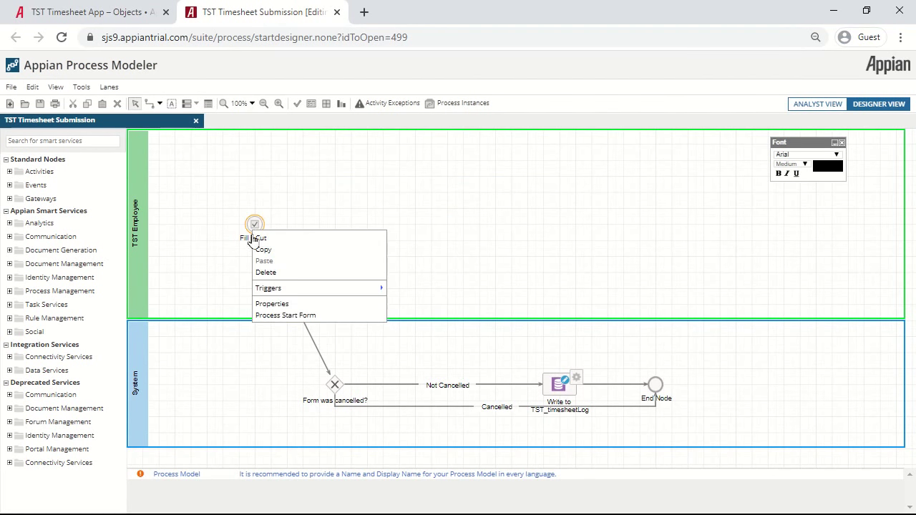
{"action": "left_click", "coordinate": [280, 316]}
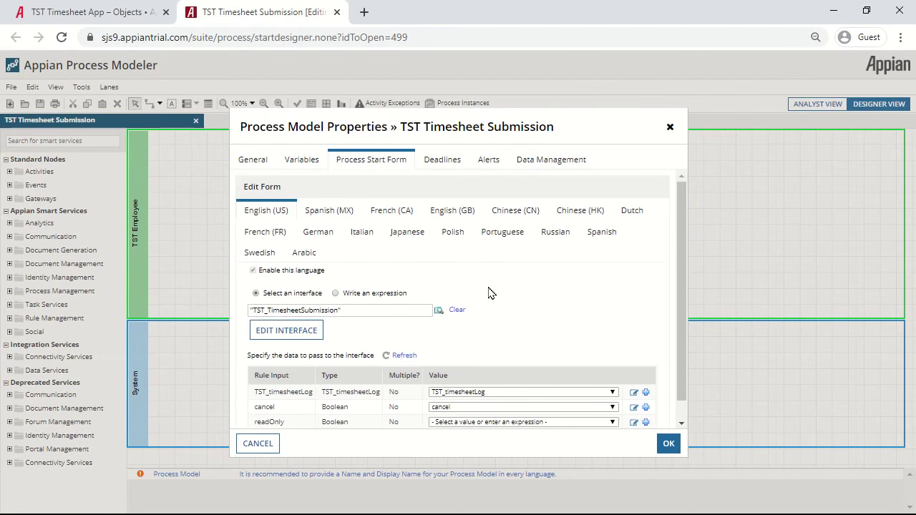
- Pass the expression false to the start form's readOnly rule input and accept the process model properties
{"action": "scroll", "coordinate": [491, 292], "scroll_direction": "down", "scroll_amount": 1}
{"action": "left_click", "coordinate": [634, 405]}
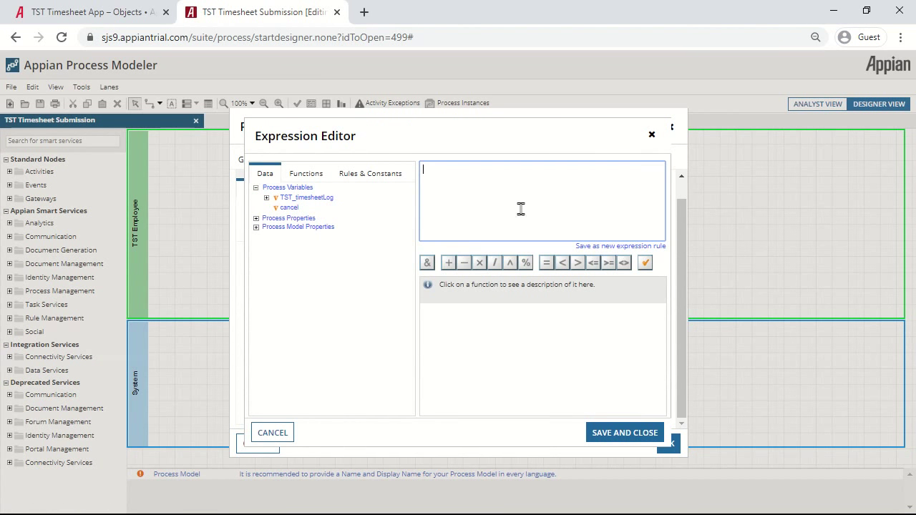
{"action": "type", "text": "false"}
{"action": "left_click", "coordinate": [629, 431]}
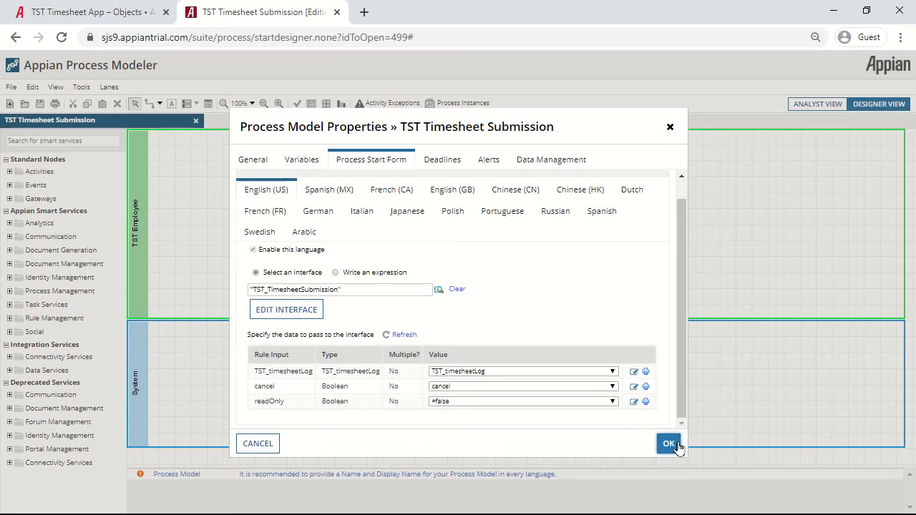
{"action": "left_click", "coordinate": [669, 444]}
- Save and publish the process model, and close it to return to the application's objects
{"action": "left_click", "coordinate": [10, 88]}
{"action": "left_click", "coordinate": [57, 174]}
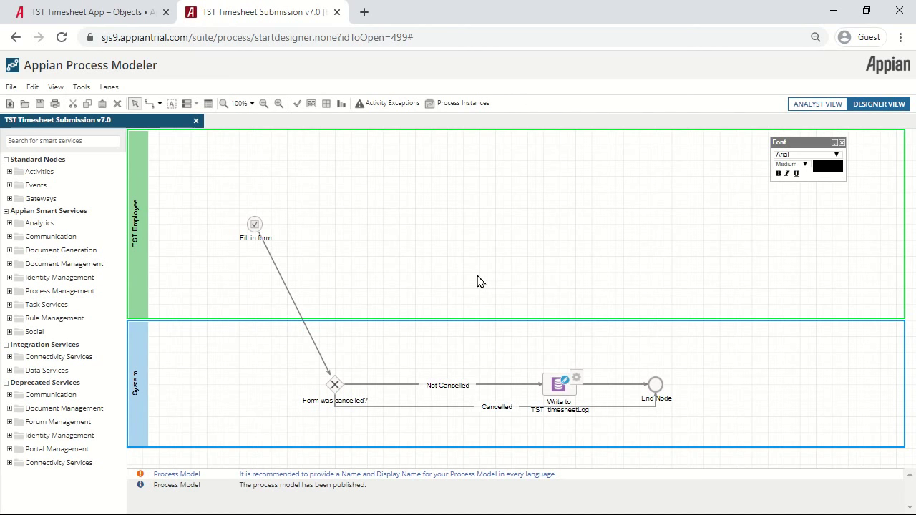
{"action": "middle_click", "coordinate": [252, 17]}
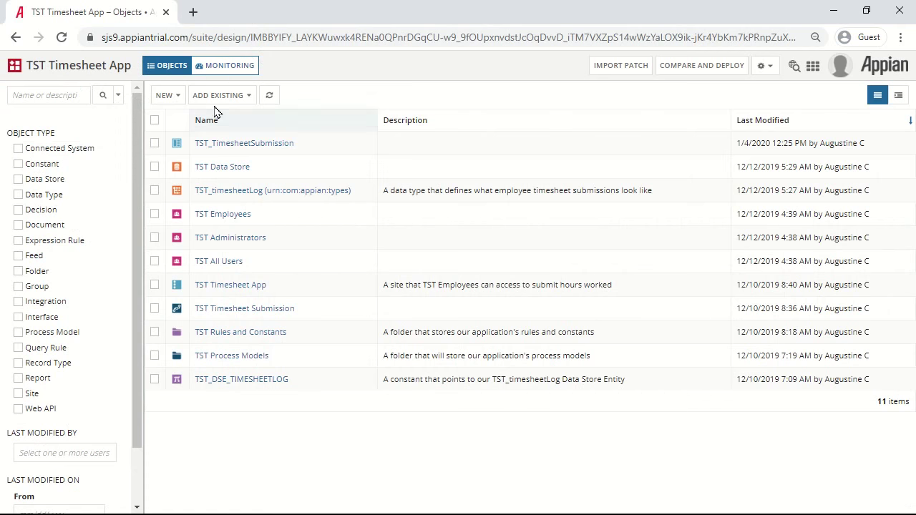
- Create a record type named TST Timesheet Submission with the plural name Timesheet Submissions
{"action": "left_click", "coordinate": [178, 97]}
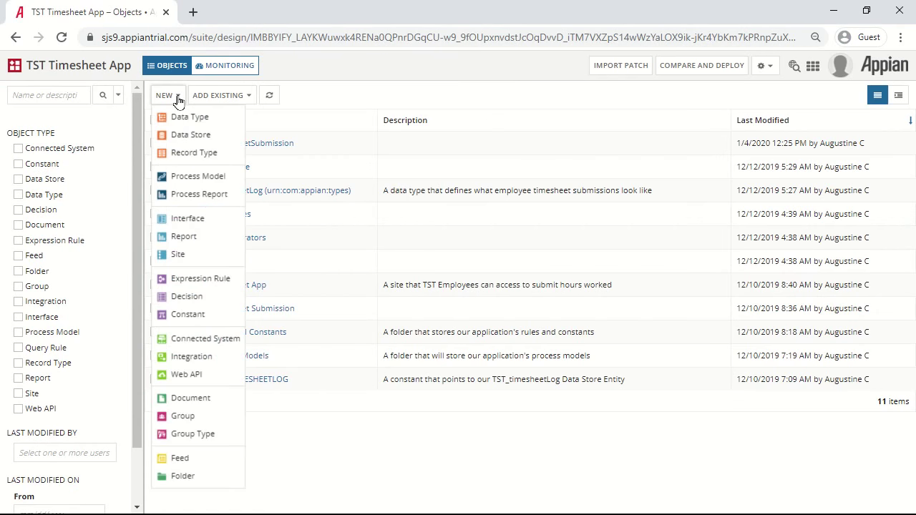
{"action": "left_click", "coordinate": [189, 152]}
{"action": "type", "text": "TST Timesheet Submission"}
{"action": "key", "text": "Tab"}
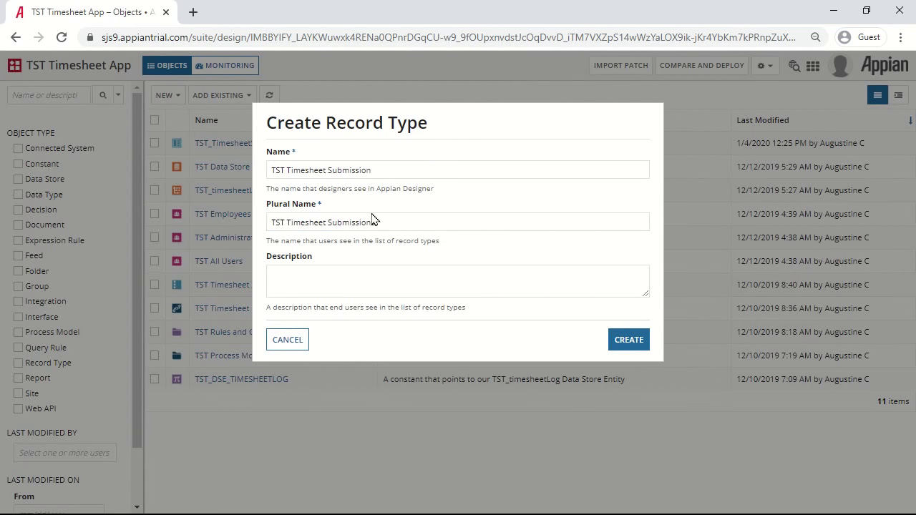
{"action": "key", "text": "ctrl+a"}
{"action": "type", "text": "Timesheet Submissions"}
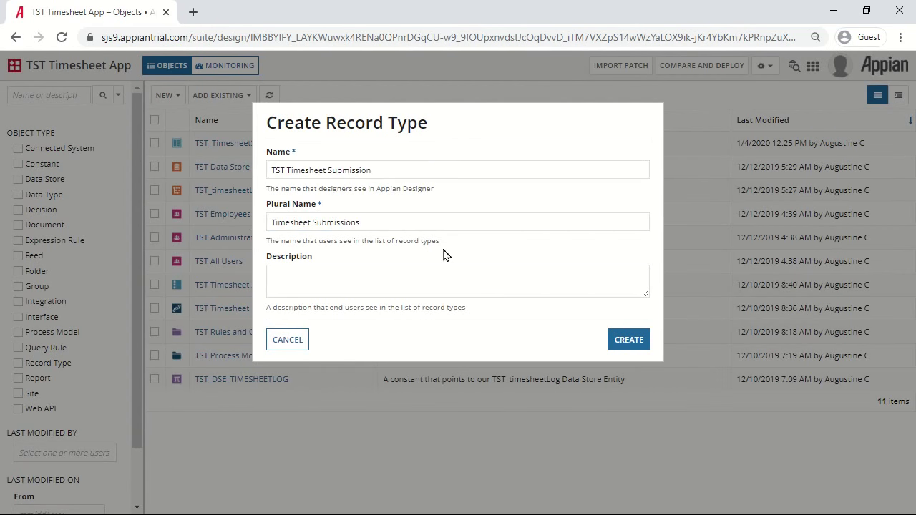
{"action": "left_click", "coordinate": [620, 348]}
- Set the record type's source to the timesheet data store and its entity, and save the changes
{"action": "left_click", "coordinate": [326, 200]}
{"action": "key", "text": "t"}
{"action": "key", "text": "t"}
{"action": "key", "text": "Return"}
{"action": "left_click", "coordinate": [400, 236]}
{"action": "left_click", "coordinate": [403, 277]}
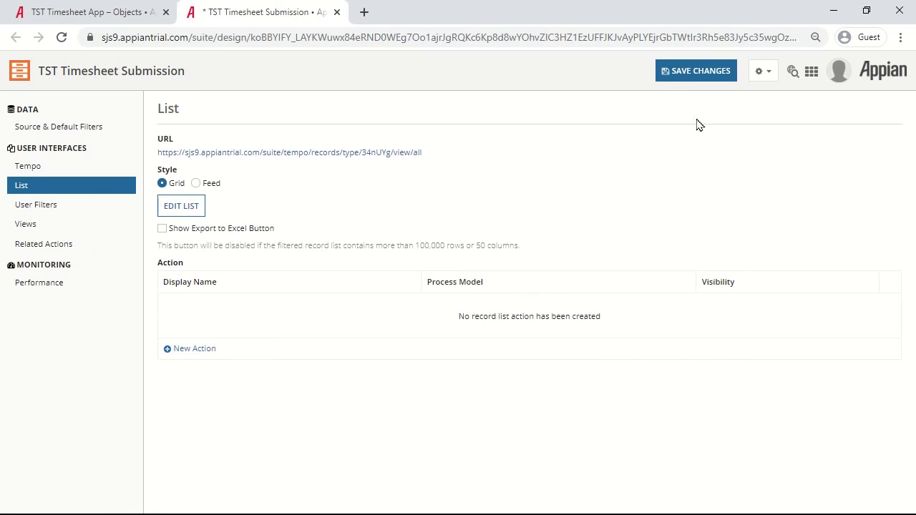
{"action": "left_click", "coordinate": [695, 71]}
- Open Tempo and view the Timesheet Submissions record list
{"action": "left_click", "coordinate": [811, 71]}
{"action": "left_click", "coordinate": [729, 199]}
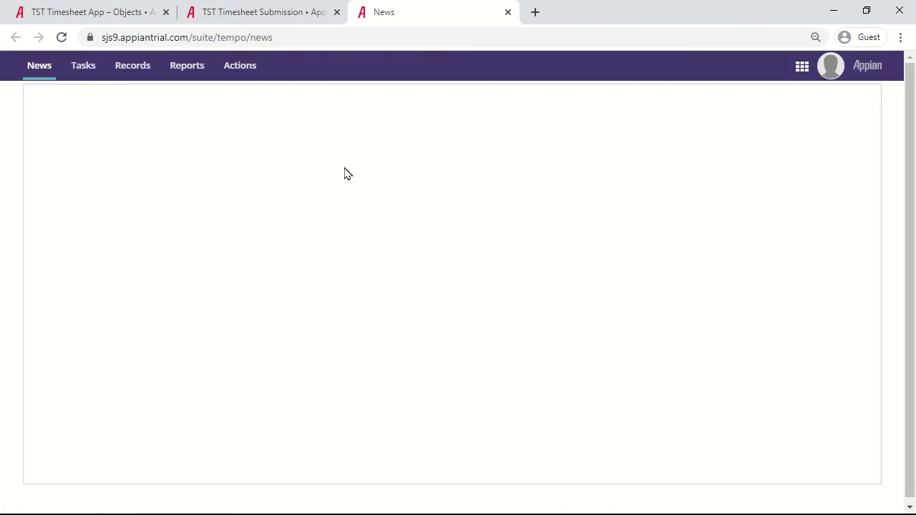
{"action": "left_click", "coordinate": [133, 72]}
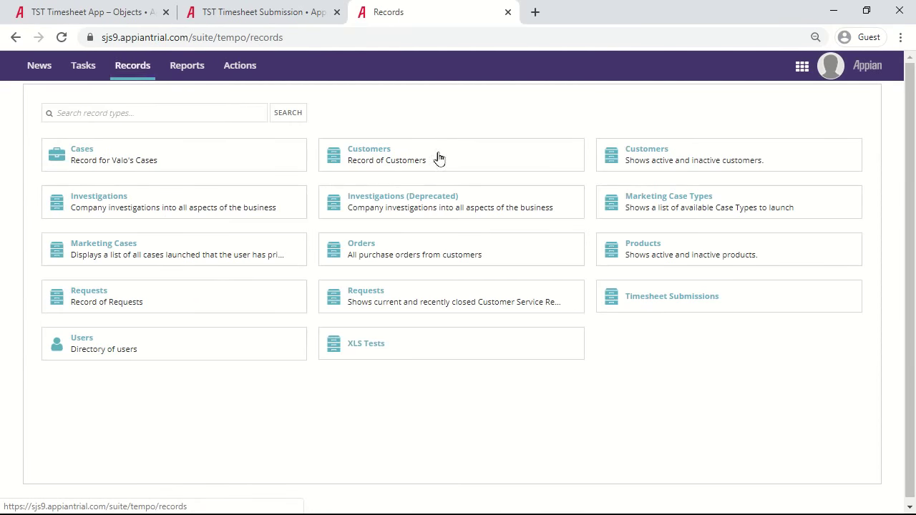
{"action": "left_click", "coordinate": [680, 307]}
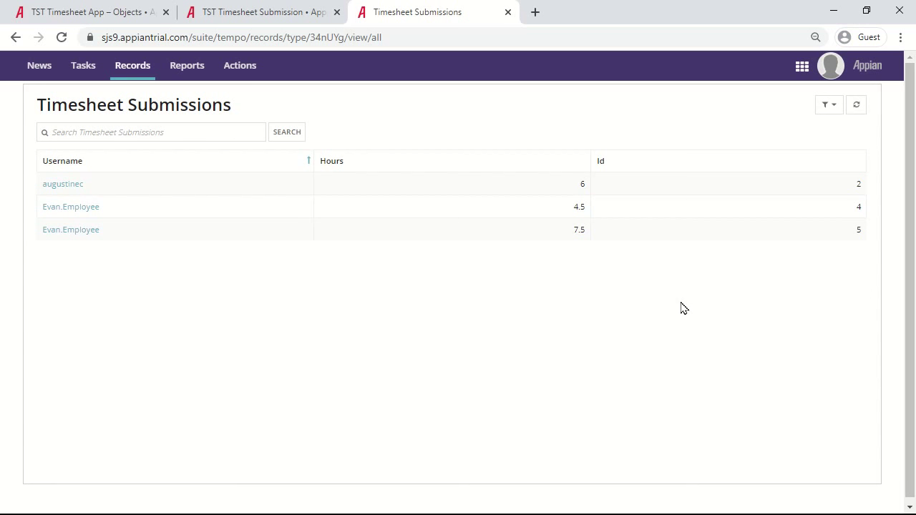
- Return to the record type and move the Id column to the first place in the record list
{"action": "left_click", "coordinate": [257, 13]}
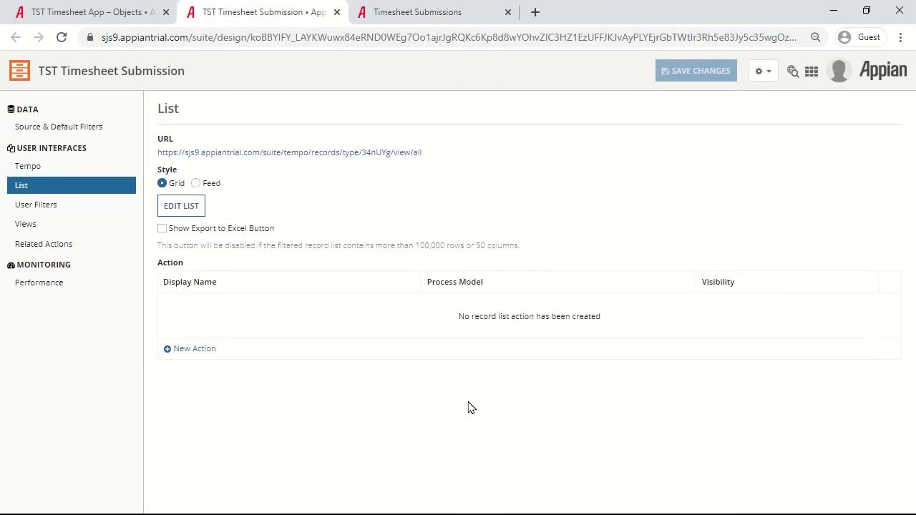
{"action": "left_click", "coordinate": [186, 208]}
{"action": "left_click", "coordinate": [296, 270]}
{"action": "left_click", "coordinate": [296, 247]}
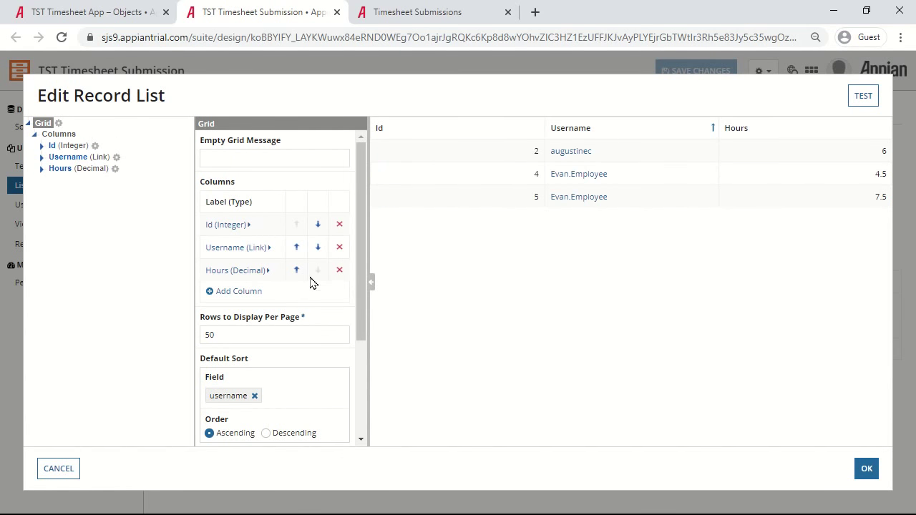
- Add a record list column labelled Date with date as its sort field
{"action": "left_click", "coordinate": [238, 291]}
{"action": "left_click", "coordinate": [229, 293]}
{"action": "left_click", "coordinate": [238, 172]}
{"action": "type", "text": "D"}
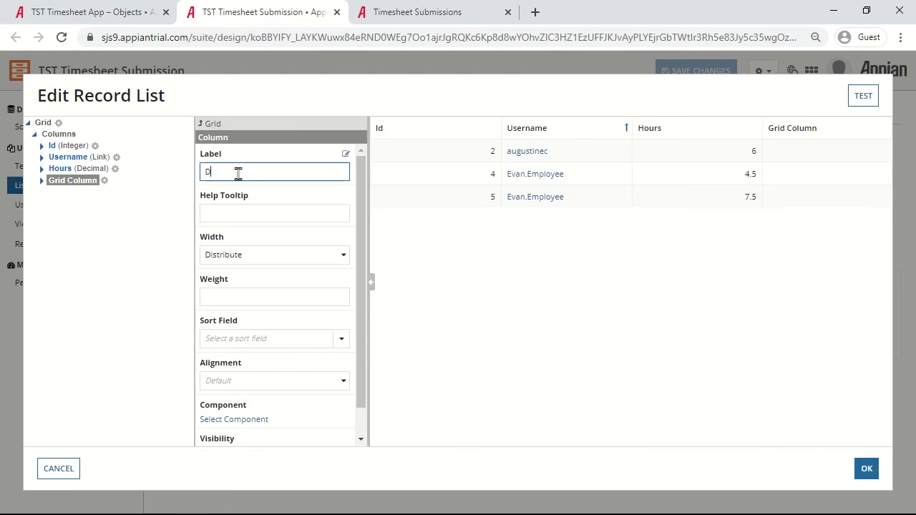
{"action": "type", "text": "ate"}
{"action": "scroll", "coordinate": [298, 199], "scroll_direction": "down", "scroll_amount": 1}
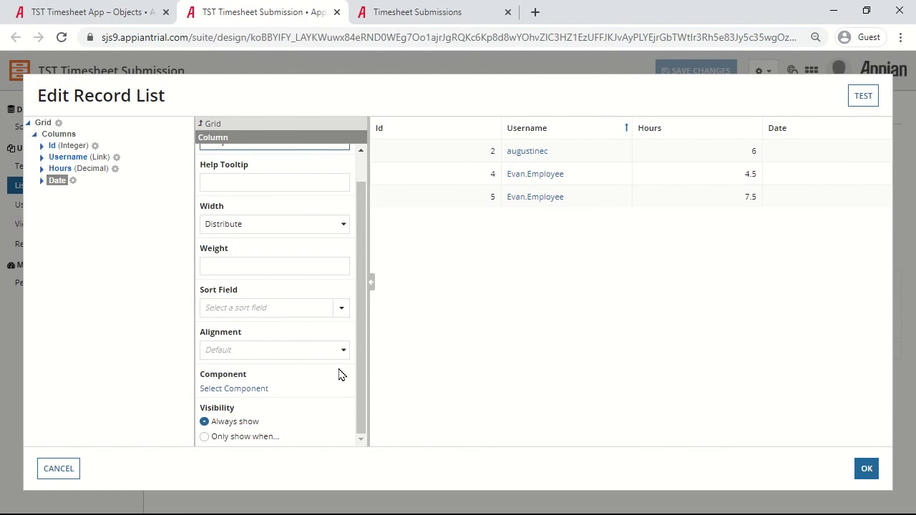
{"action": "left_click", "coordinate": [272, 308]}
{"action": "left_click", "coordinate": [250, 359]}
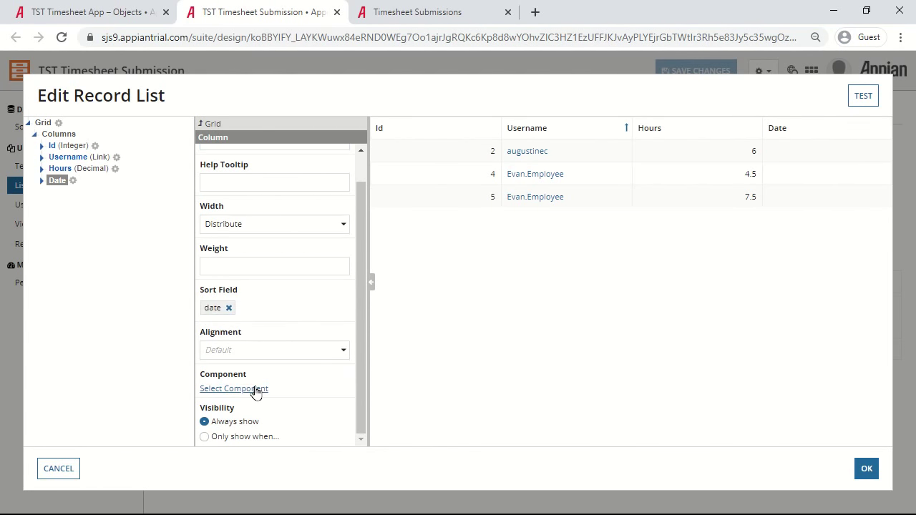
- Give the Date column a Date component displaying the date field, and place the column directly after Id
{"action": "left_click", "coordinate": [255, 389]}
{"action": "left_click", "coordinate": [433, 206]}
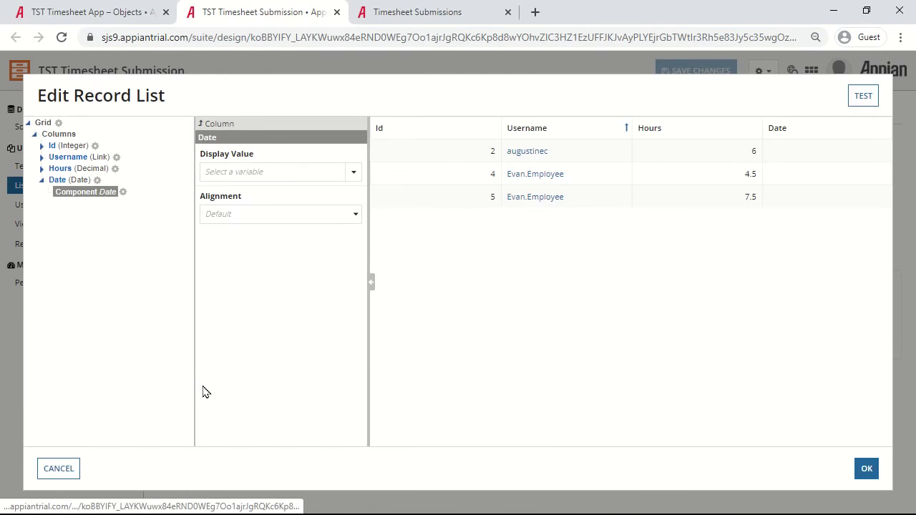
{"action": "left_click", "coordinate": [276, 172]}
{"action": "left_click", "coordinate": [236, 189]}
{"action": "left_click", "coordinate": [216, 124]}
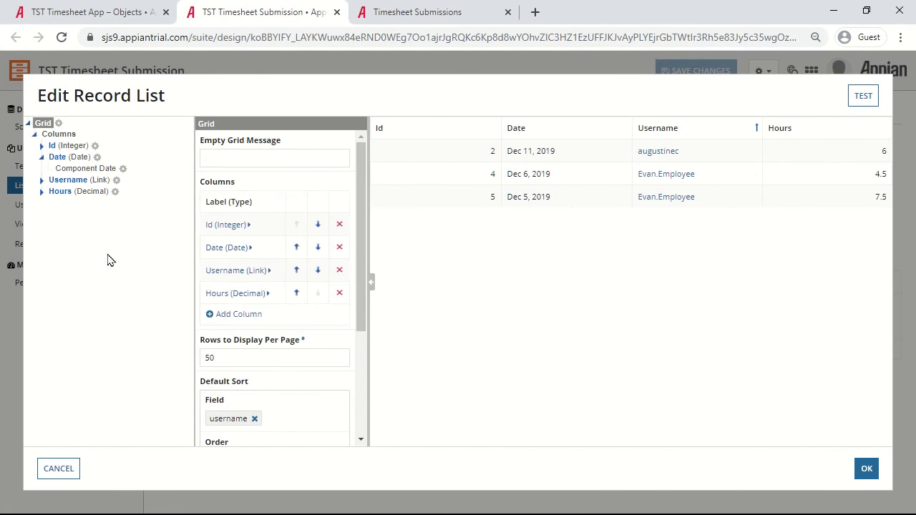
- Examine the record link configuration inside the Username column's link component
{"action": "left_click", "coordinate": [79, 178]}
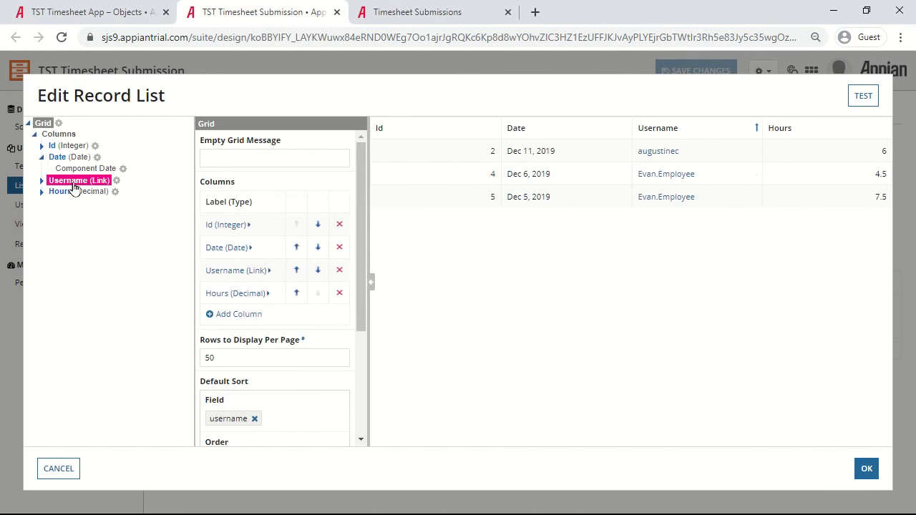
{"action": "scroll", "coordinate": [297, 325], "scroll_direction": "down", "scroll_amount": 2}
{"action": "left_click", "coordinate": [209, 387]}
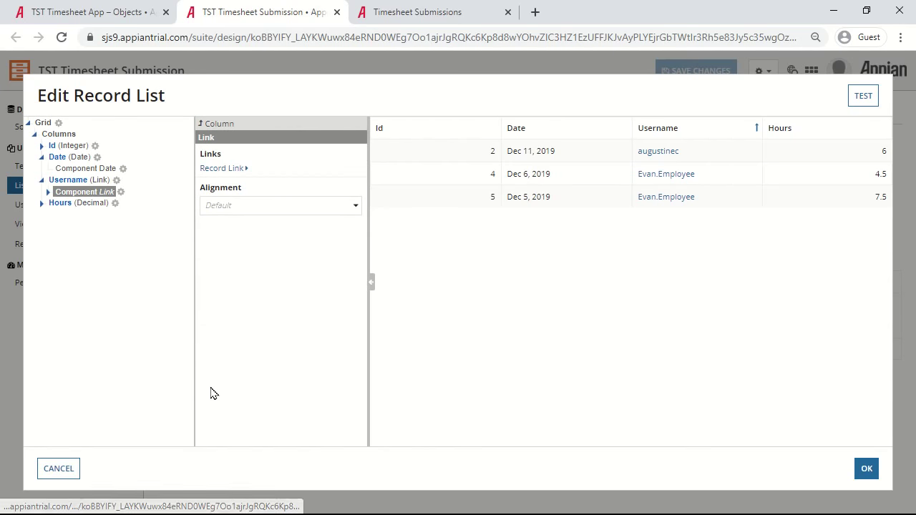
{"action": "left_click", "coordinate": [221, 169]}
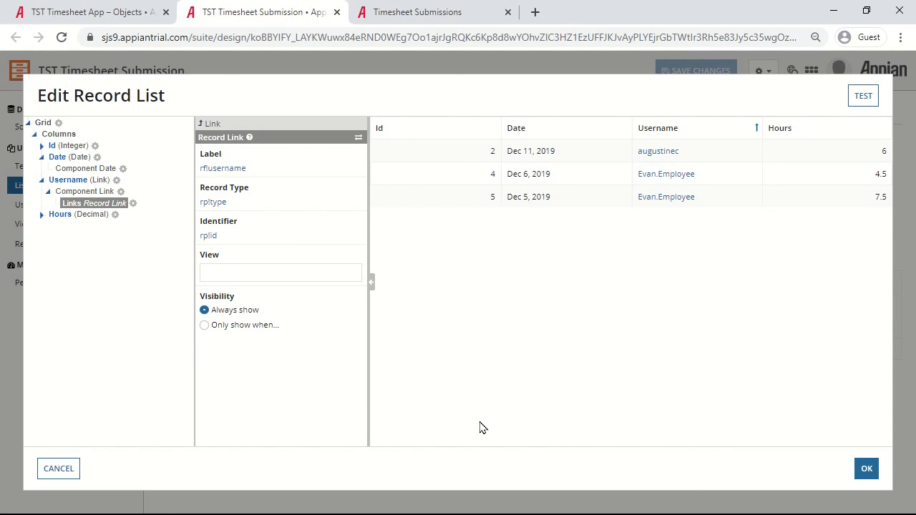
- Replace the Username column's link component with a Text component displaying rf!username
{"action": "left_click", "coordinate": [79, 180]}
{"action": "scroll", "coordinate": [278, 296], "scroll_direction": "down", "scroll_amount": 3}
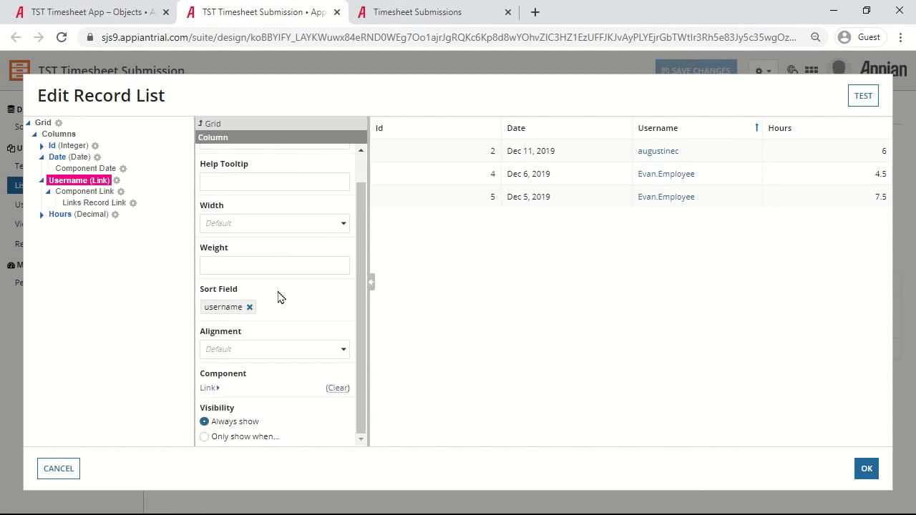
{"action": "left_click", "coordinate": [337, 388]}
{"action": "left_click", "coordinate": [236, 390]}
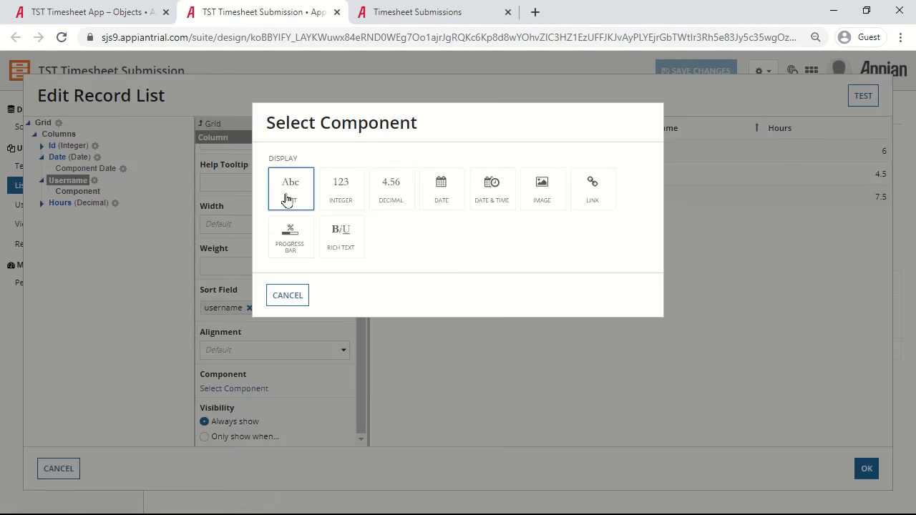
{"action": "left_click", "coordinate": [287, 198]}
{"action": "left_click", "coordinate": [209, 388]}
{"action": "left_click", "coordinate": [347, 177]}
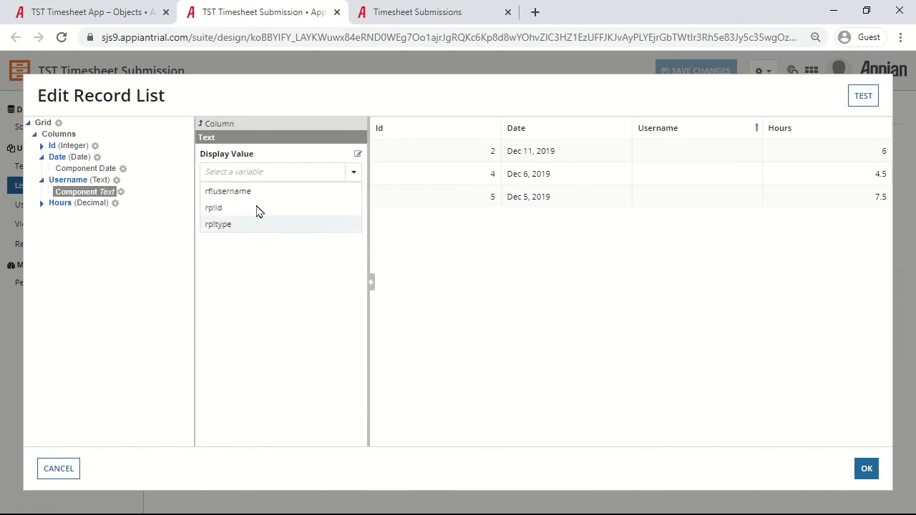
{"action": "left_click", "coordinate": [258, 199]}
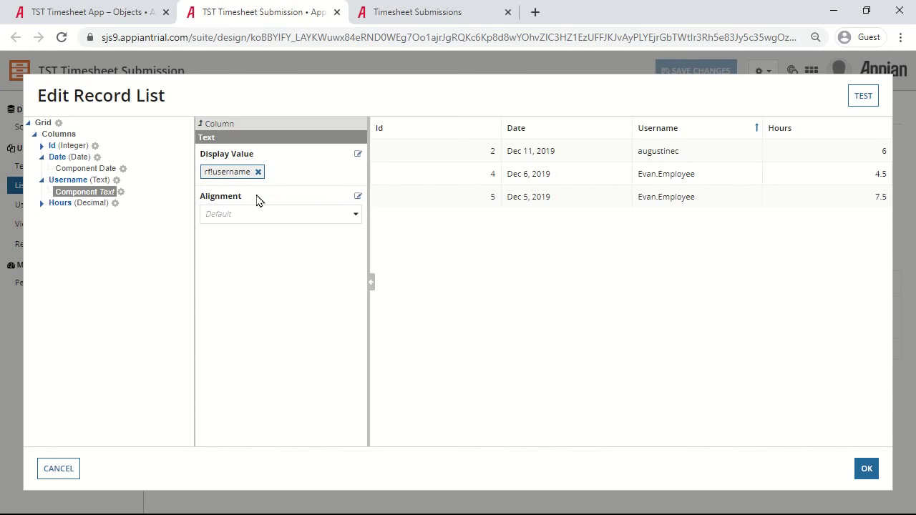
- Replace the Id column's component with a Link component and add a record link to it
{"action": "left_click", "coordinate": [52, 145]}
{"action": "scroll", "coordinate": [300, 358], "scroll_direction": "down", "scroll_amount": 3}
{"action": "left_click", "coordinate": [337, 388]}
{"action": "left_click", "coordinate": [238, 390]}
{"action": "left_click", "coordinate": [595, 188]}
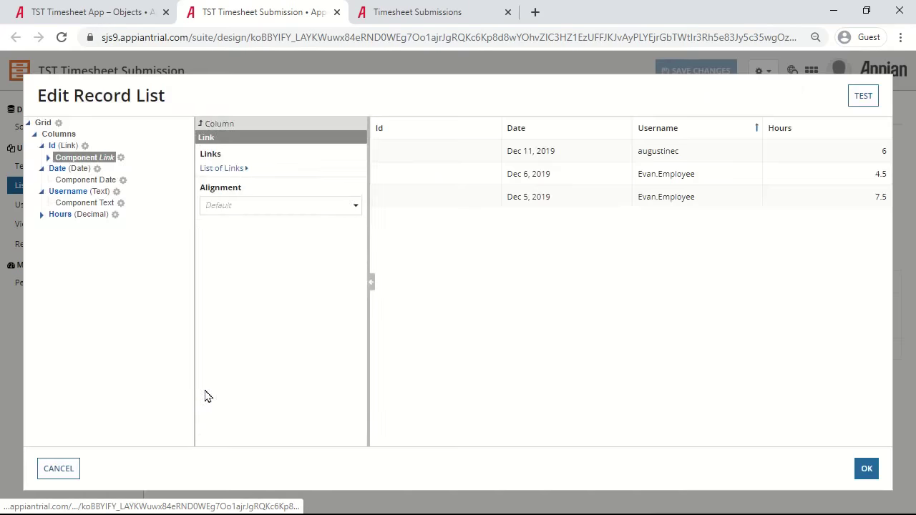
{"action": "left_click", "coordinate": [218, 174]}
{"action": "left_click_drag", "start_coordinate": [291, 170], "coordinate": [136, 176]}
- Configure the Id record link with label rf!id, record type rp!type and identifier rp!id, and save the record type
{"action": "left_click", "coordinate": [357, 153]}
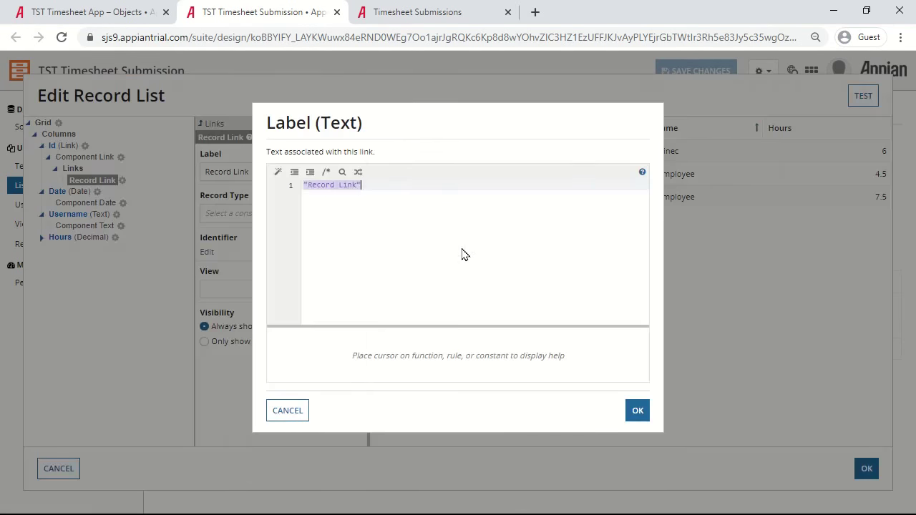
{"action": "type", "text": "rf!"}
{"action": "left_click", "coordinate": [338, 232]}
{"action": "left_click", "coordinate": [637, 410]}
{"action": "left_click", "coordinate": [358, 184]}
{"action": "type", "text": "rp!type"}
{"action": "left_click", "coordinate": [634, 409]}
{"action": "left_click", "coordinate": [358, 219]}
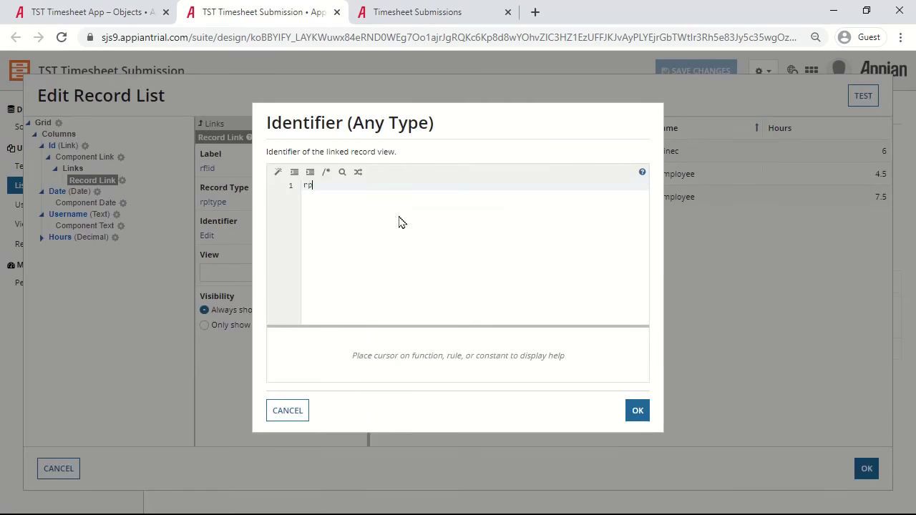
{"action": "type", "text": "rp!id"}
{"action": "left_click", "coordinate": [637, 410]}
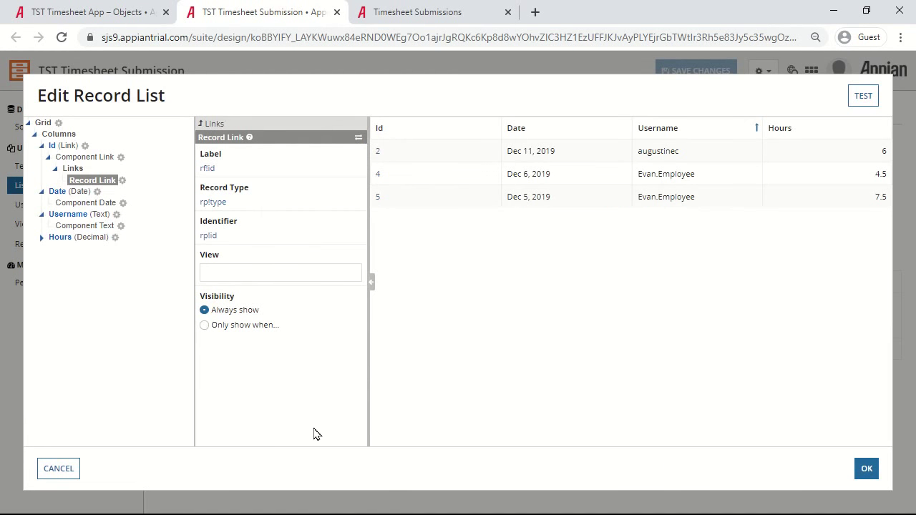
{"action": "left_click", "coordinate": [867, 468]}
{"action": "left_click", "coordinate": [691, 73]}
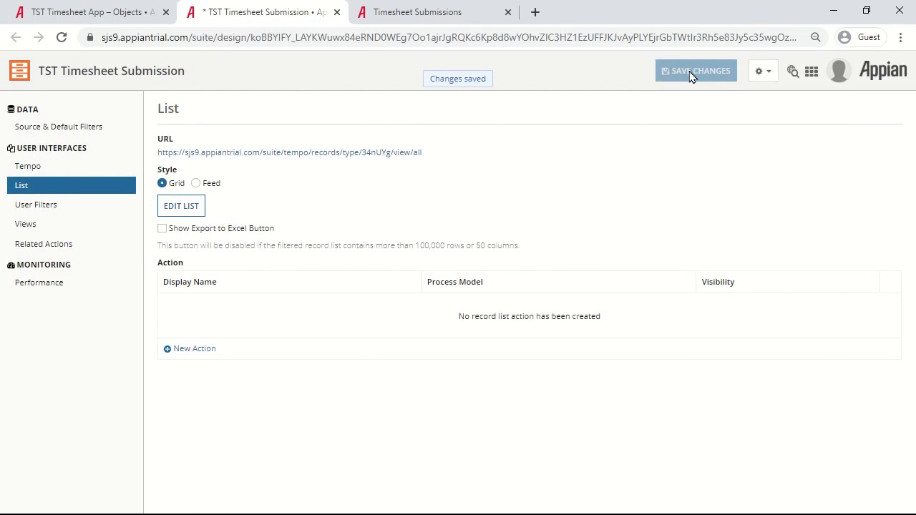
- Refresh the Timesheet Submissions list, check the record link of Id 2, and return to the list
{"action": "left_click", "coordinate": [414, 12]}
{"action": "left_click", "coordinate": [61, 37]}
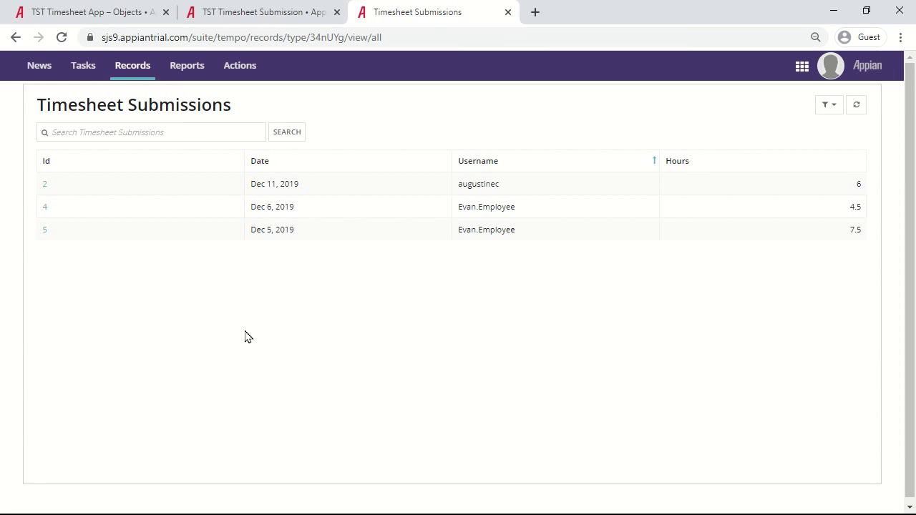
{"action": "left_click", "coordinate": [43, 184]}
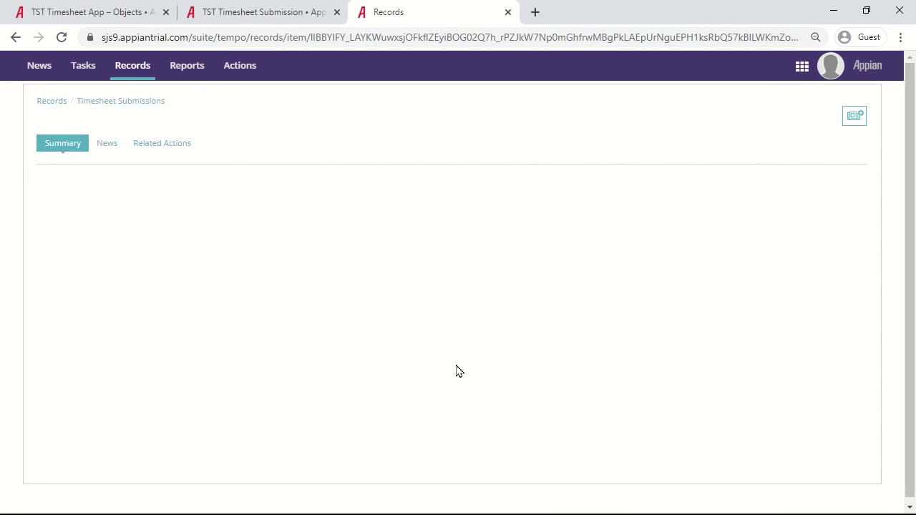
{"action": "left_click", "coordinate": [15, 37]}
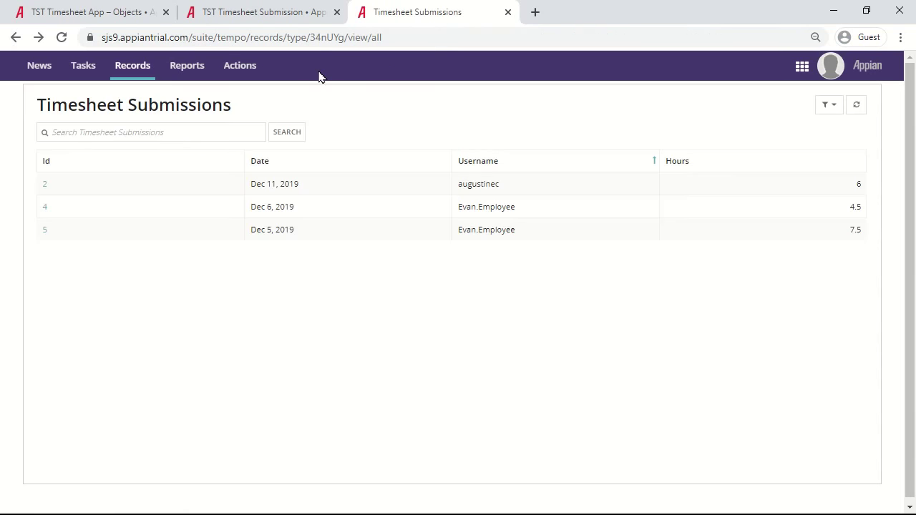
- Enable the Export to Excel option for the record list, save it, and export the Timesheet Submissions list
{"action": "left_click", "coordinate": [279, 17]}
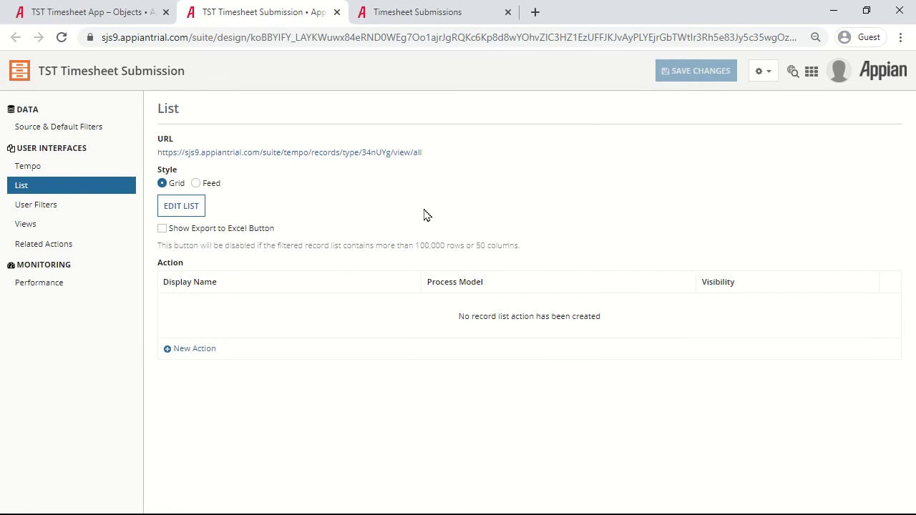
{"action": "left_click", "coordinate": [241, 233]}
{"action": "left_click", "coordinate": [698, 71]}
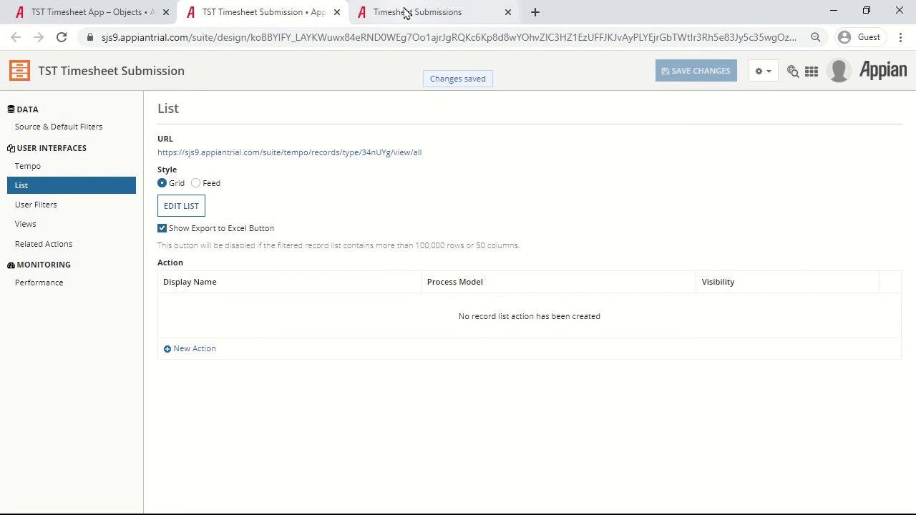
{"action": "left_click", "coordinate": [406, 13]}
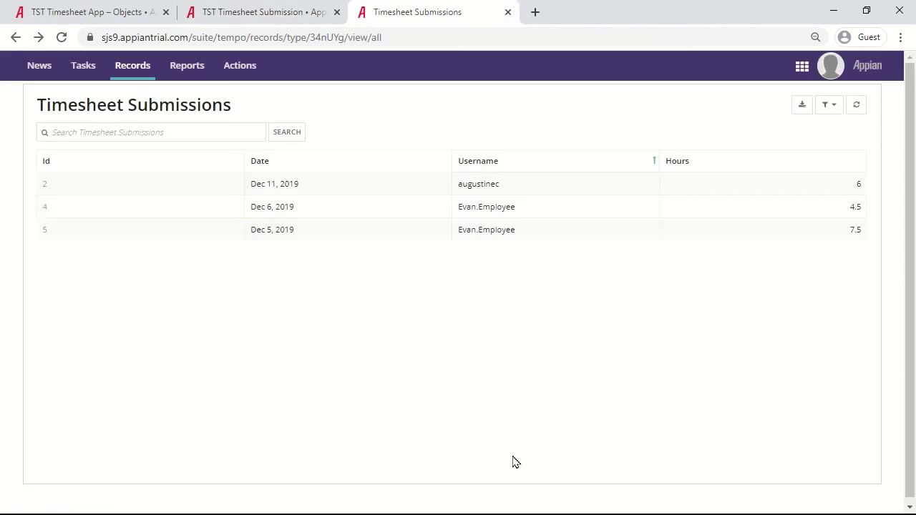
{"action": "left_click", "coordinate": [801, 106]}
{"action": "left_click", "coordinate": [69, 501]}
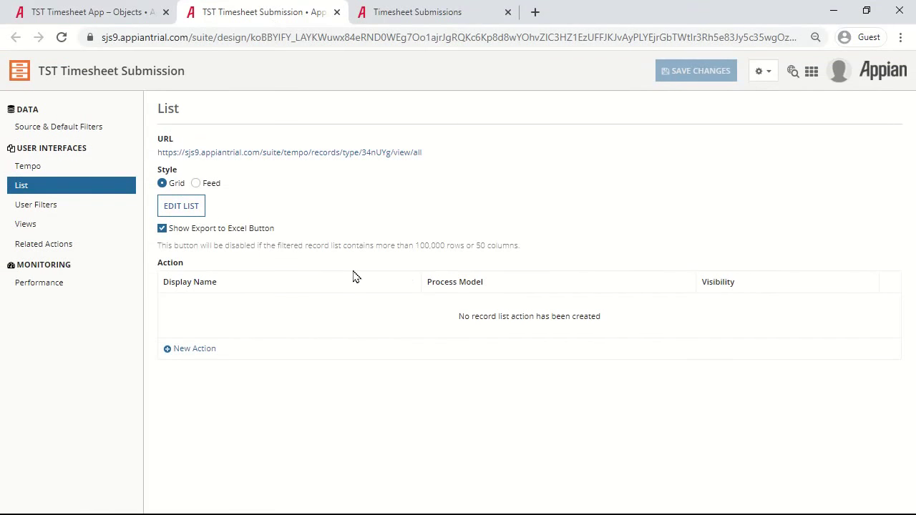
- Examine the guided configuration and field choices for a new user filter without creating one
{"action": "left_click", "coordinate": [89, 207]}
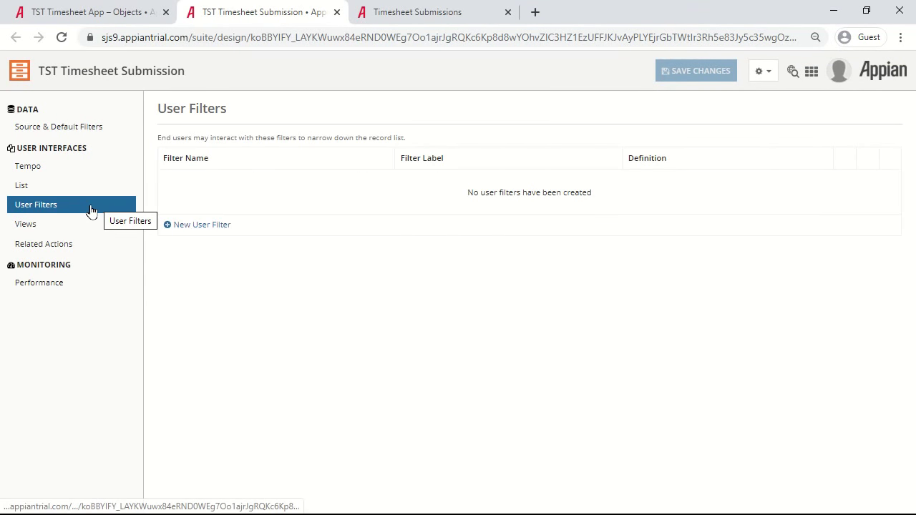
{"action": "left_click", "coordinate": [211, 226]}
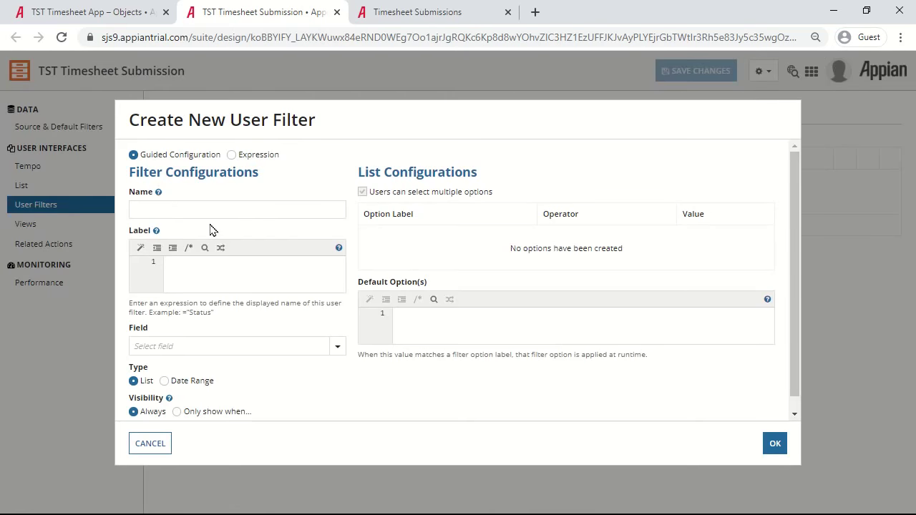
{"action": "left_click", "coordinate": [336, 351]}
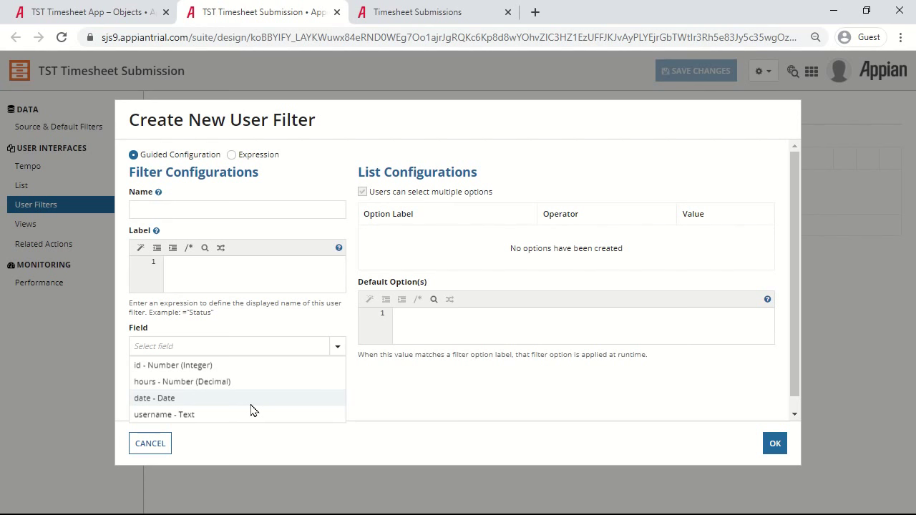
{"action": "left_click", "coordinate": [389, 393]}
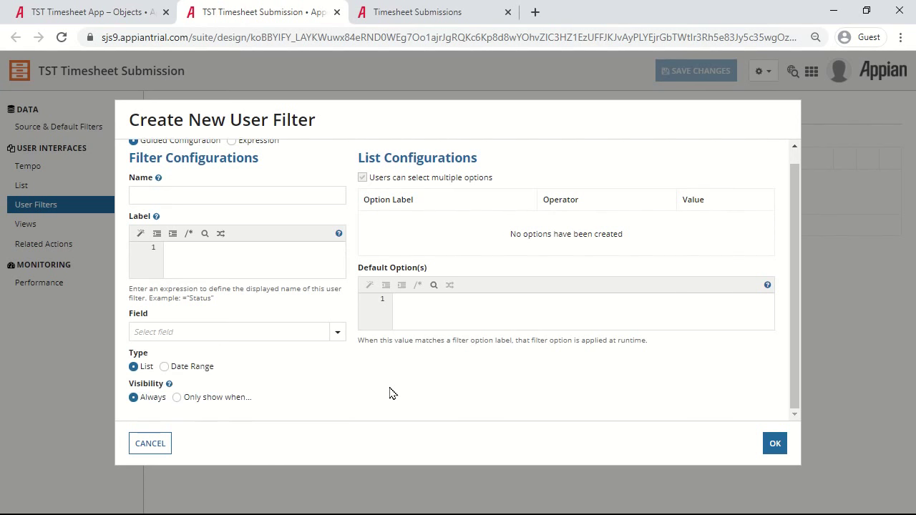
{"action": "left_click", "coordinate": [149, 443]}
- Set the Summary view's interface to rule!TST_TimesheetSubmission(null,null,true) and check it on the record with Id 2
{"action": "left_click", "coordinate": [70, 226]}
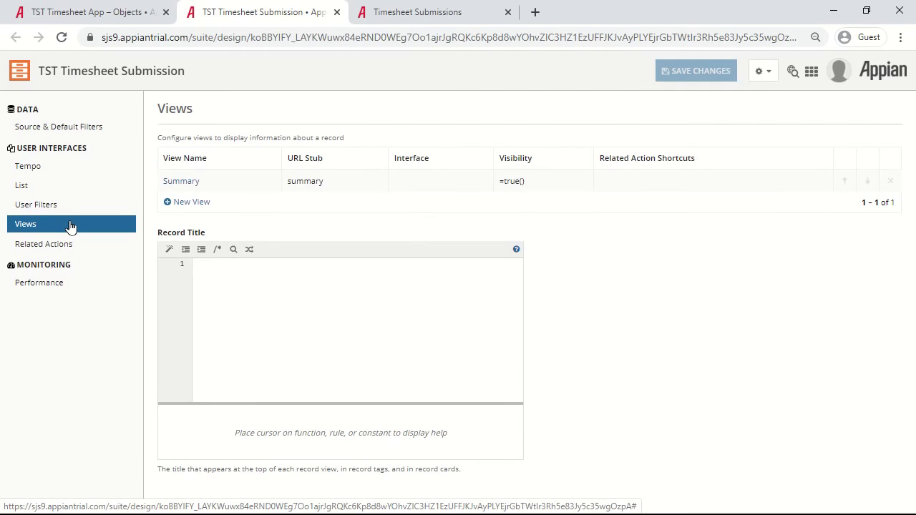
{"action": "left_click", "coordinate": [190, 181]}
{"action": "type", "text": "TST"}
{"action": "key", "text": "Return"}
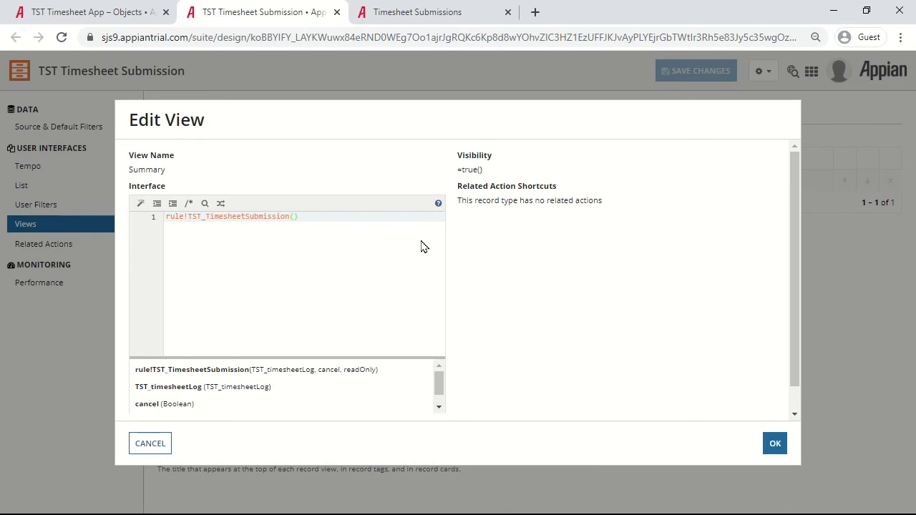
{"action": "type", "text": "null,null,true"}
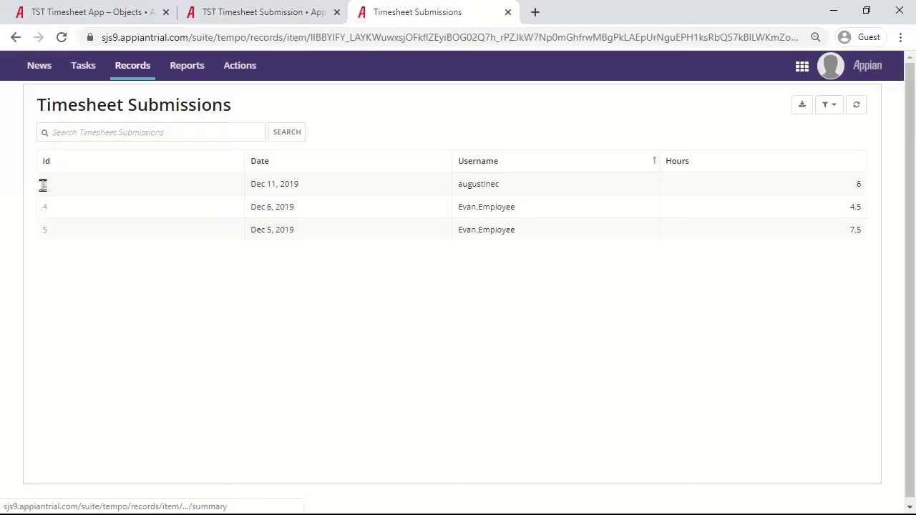
{"action": "left_click", "coordinate": [42, 187]}
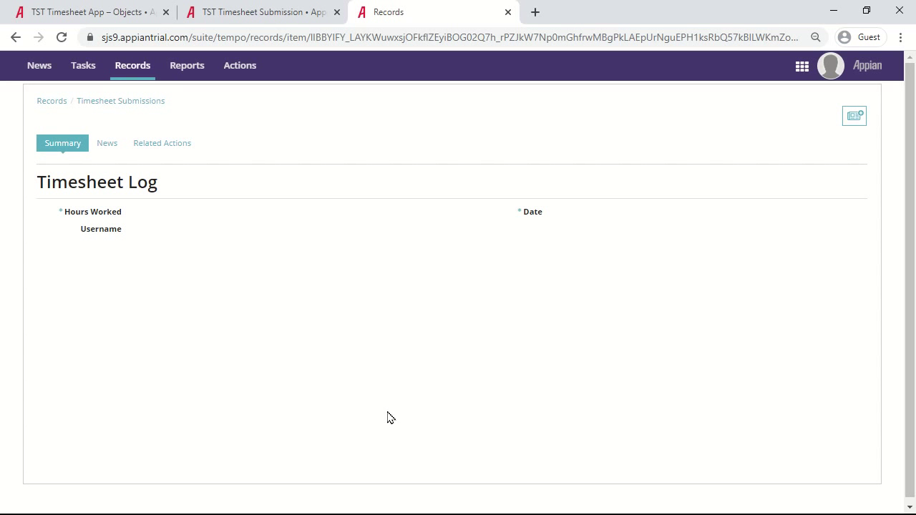
- Create an expression rule named TST_getTimesheetSubmissions in the TST Rules and Constants folder of the timesheet application
{"action": "key", "text": "ctrl+1"}
{"action": "left_click", "coordinate": [164, 96]}
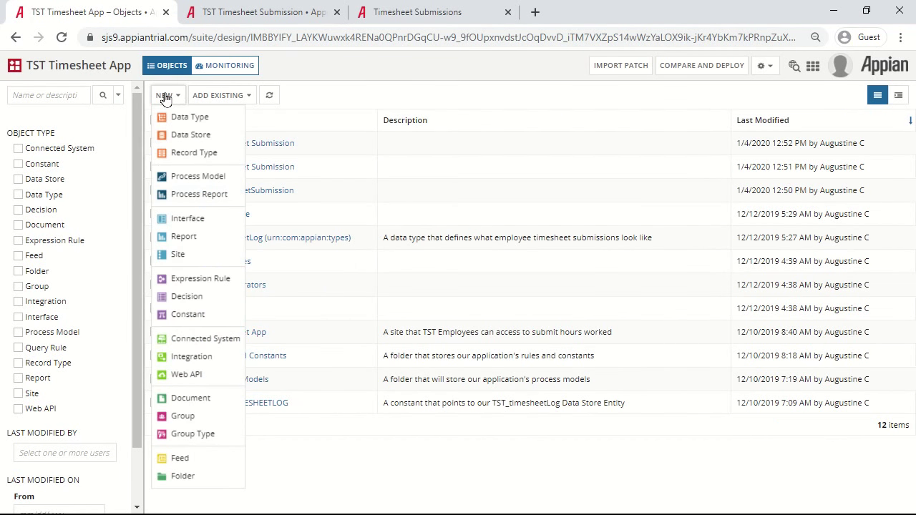
{"action": "left_click", "coordinate": [186, 283]}
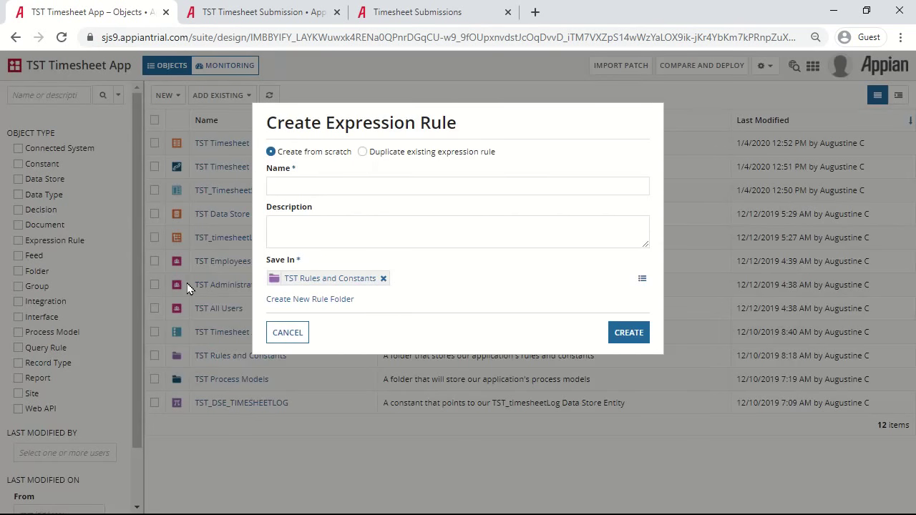
{"action": "left_click", "coordinate": [316, 185]}
{"action": "type", "text": "TST_getTimesheetSubmissions"}
{"action": "left_click", "coordinate": [625, 335]}
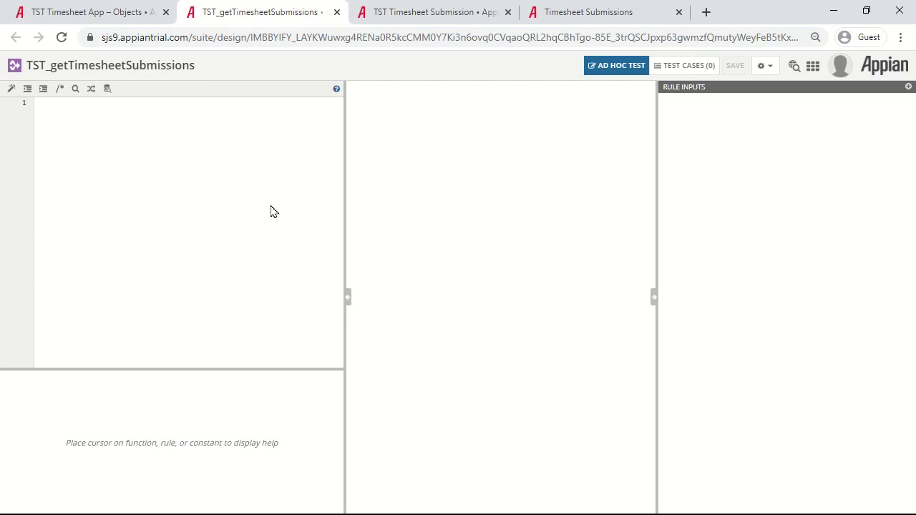
- Start a query in the Query Editor on the TST_DSE_TIMESHEETLOG data store entity
{"action": "left_click", "coordinate": [108, 90]}
{"action": "type", "text": "tst"}
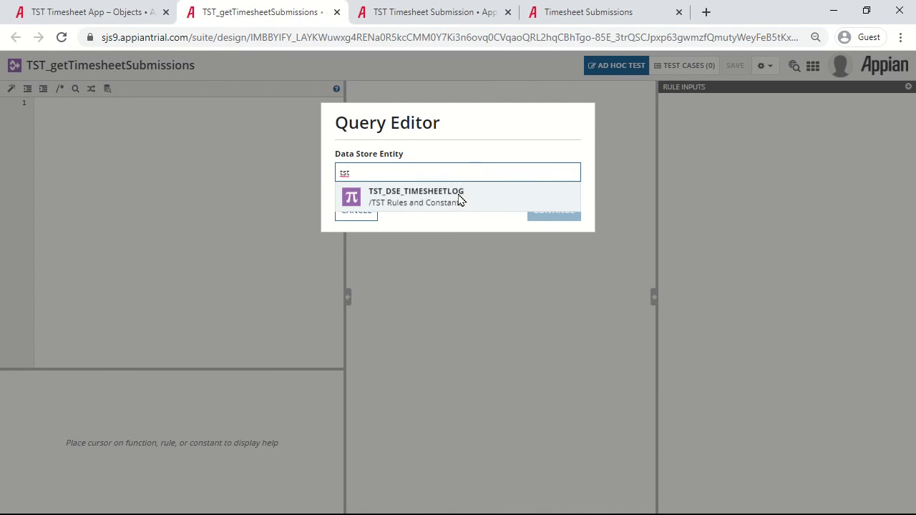
{"action": "left_click", "coordinate": [462, 198]}
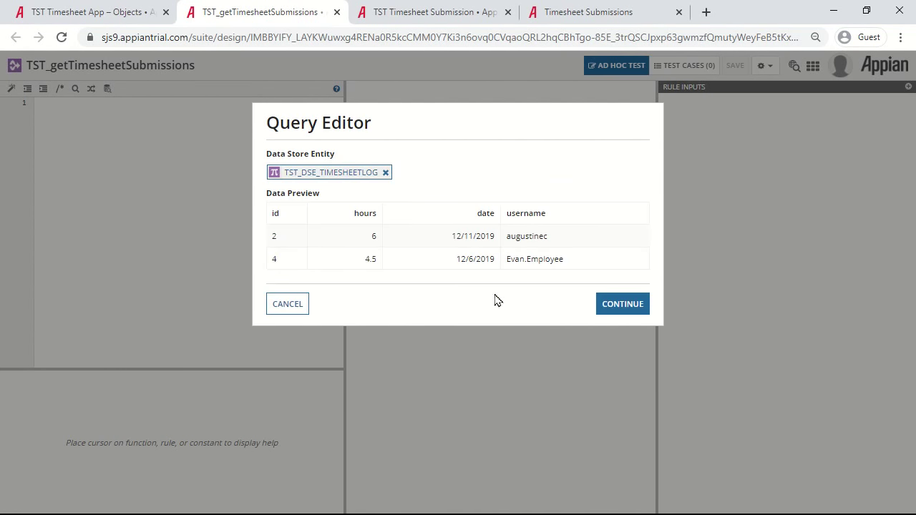
{"action": "left_click", "coordinate": [623, 308]}
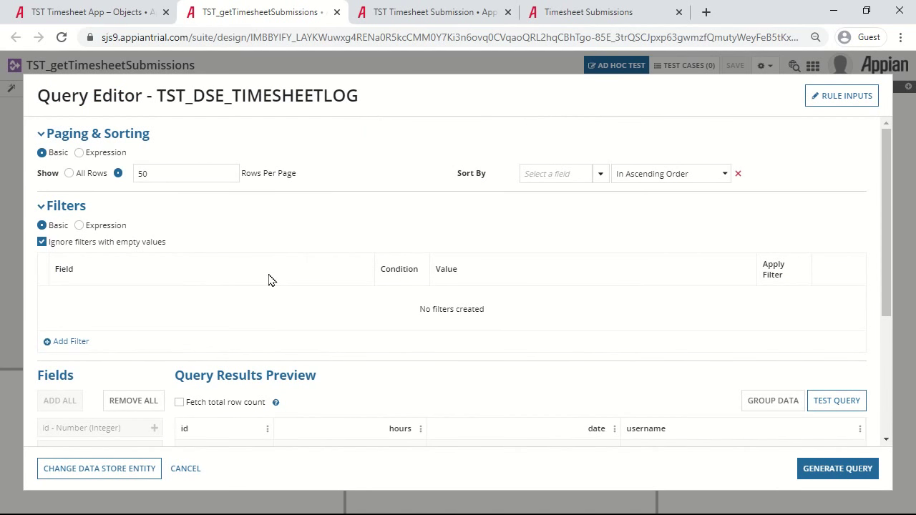
- Review the query results preview and add a filter on the id field with the = condition
{"action": "scroll", "coordinate": [458, 218], "scroll_direction": "down", "scroll_amount": 3}
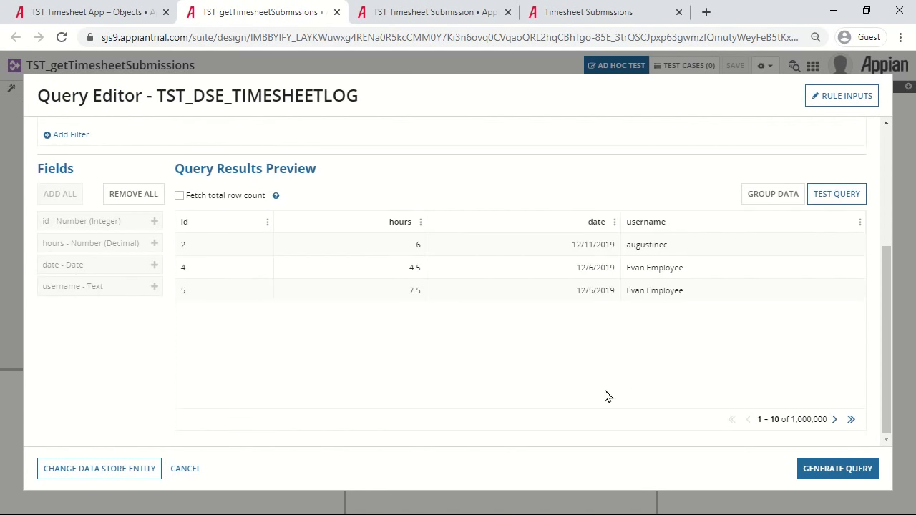
{"action": "scroll", "coordinate": [592, 380], "scroll_direction": "up", "scroll_amount": 3}
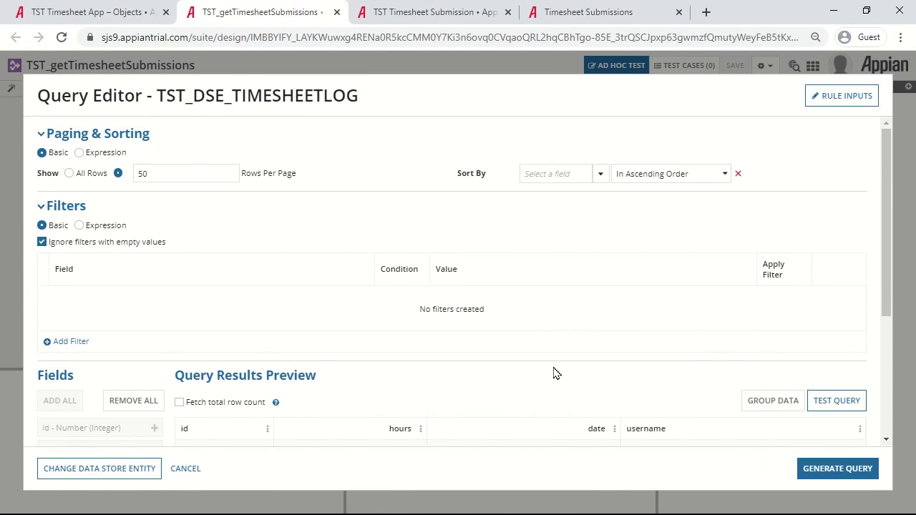
{"action": "left_click", "coordinate": [75, 341]}
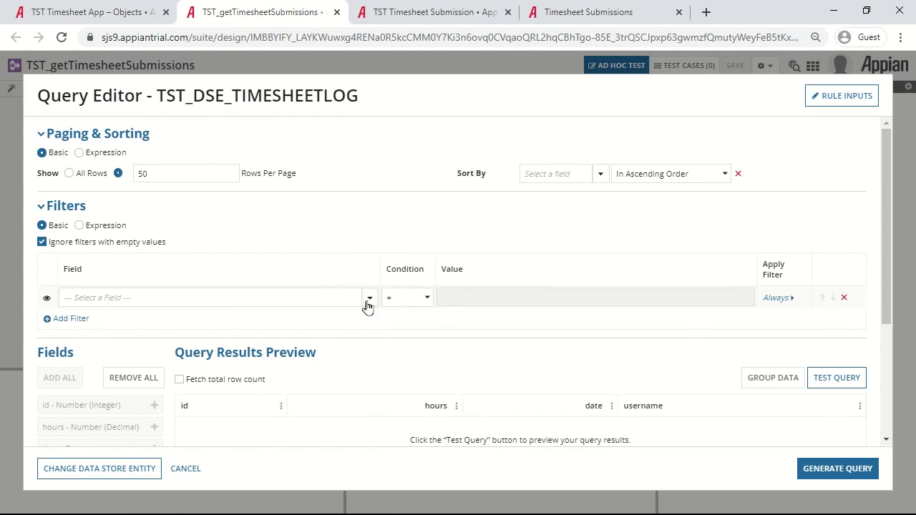
{"action": "left_click", "coordinate": [365, 302]}
{"action": "left_click", "coordinate": [277, 319]}
- Add a rule input named id of type Number (Integer) to the query rule and save it
{"action": "left_click", "coordinate": [843, 98]}
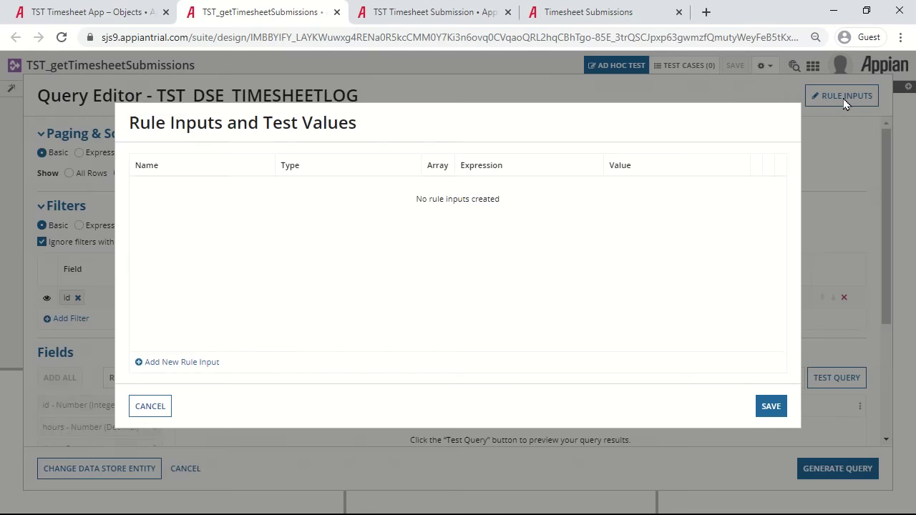
{"action": "left_click", "coordinate": [176, 362]}
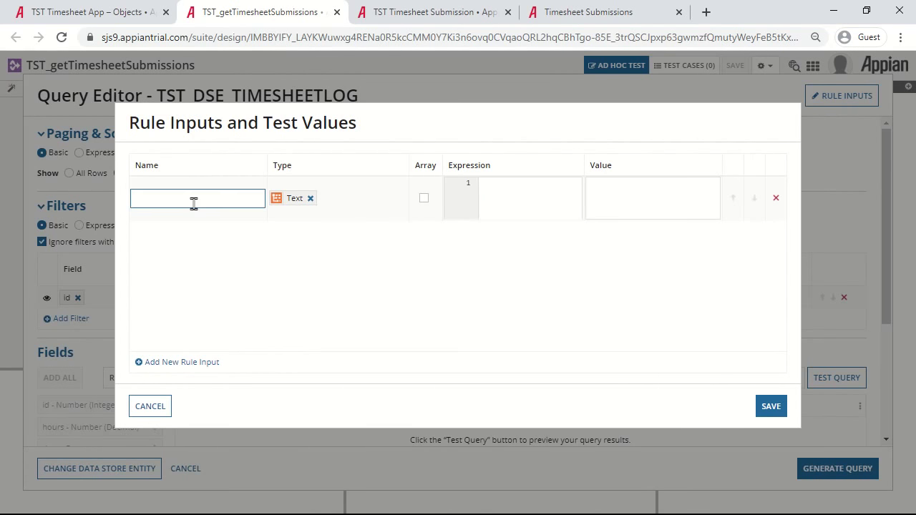
{"action": "type", "text": "id"}
{"action": "left_click", "coordinate": [312, 198]}
{"action": "type", "text": "inte"}
{"action": "left_click", "coordinate": [412, 247]}
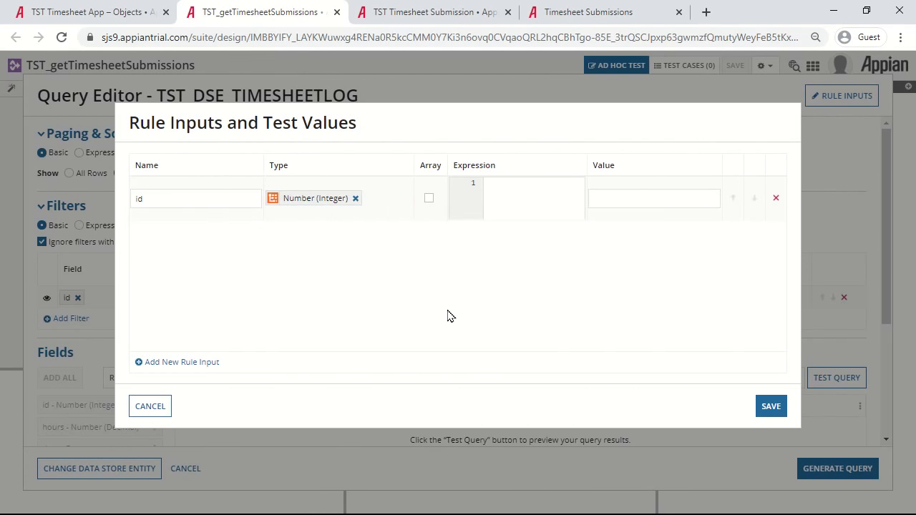
{"action": "left_click", "coordinate": [769, 414]}
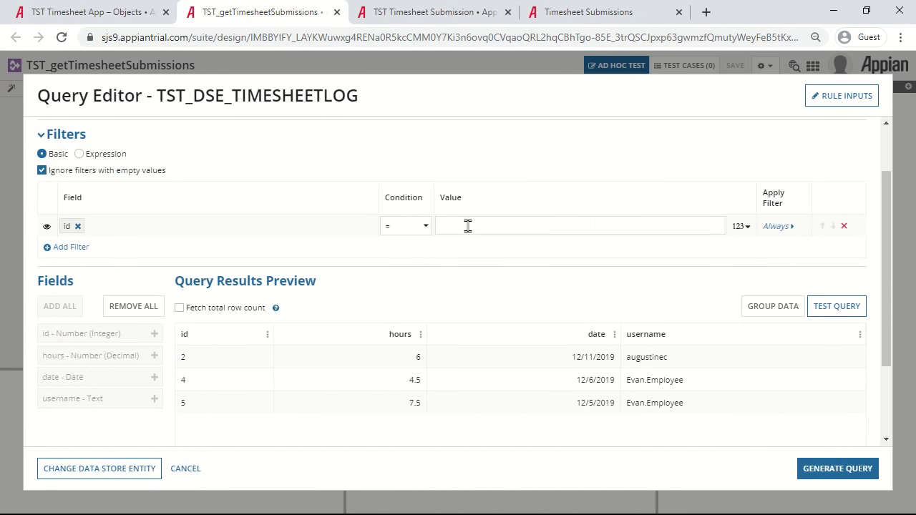
- Set the id filter's value to 2, test the query, generate its expression, and save the rule
{"action": "left_click", "coordinate": [467, 225]}
{"action": "type", "text": "2"}
{"action": "left_click", "coordinate": [852, 315]}
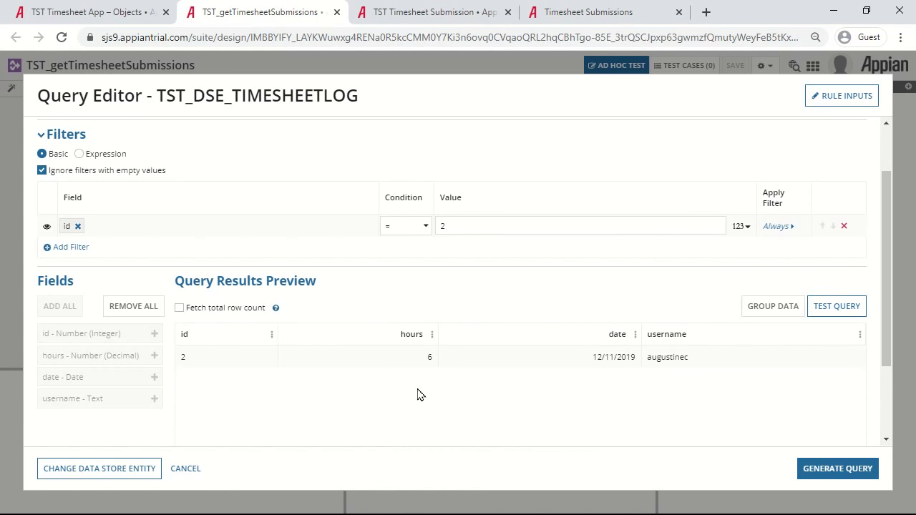
{"action": "left_click", "coordinate": [844, 469]}
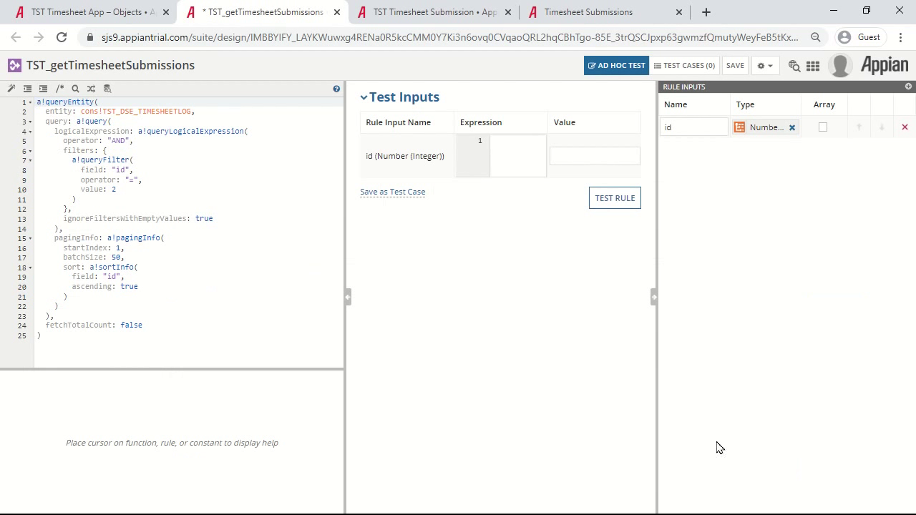
{"action": "left_click", "coordinate": [735, 66]}
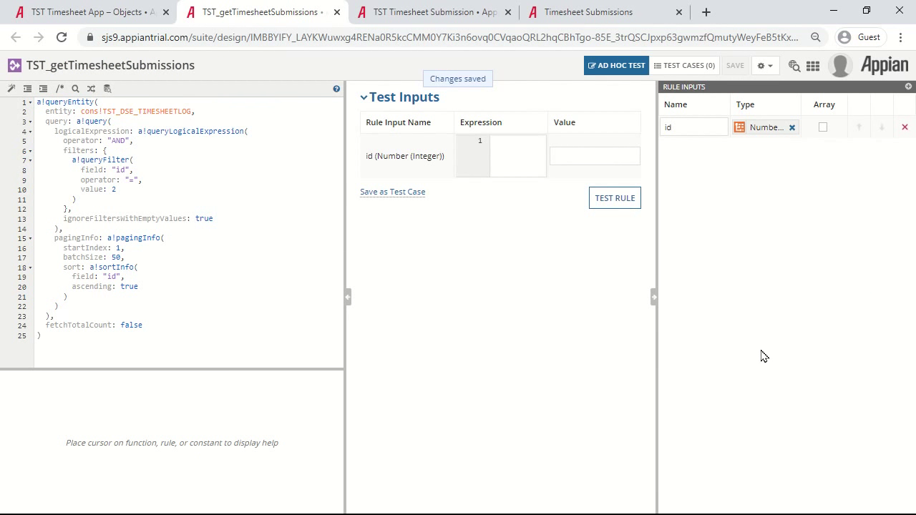
- Test the TST_getTimesheetSubmissions rule with an id value of 2
{"action": "left_click", "coordinate": [611, 152]}
{"action": "type", "text": "2"}
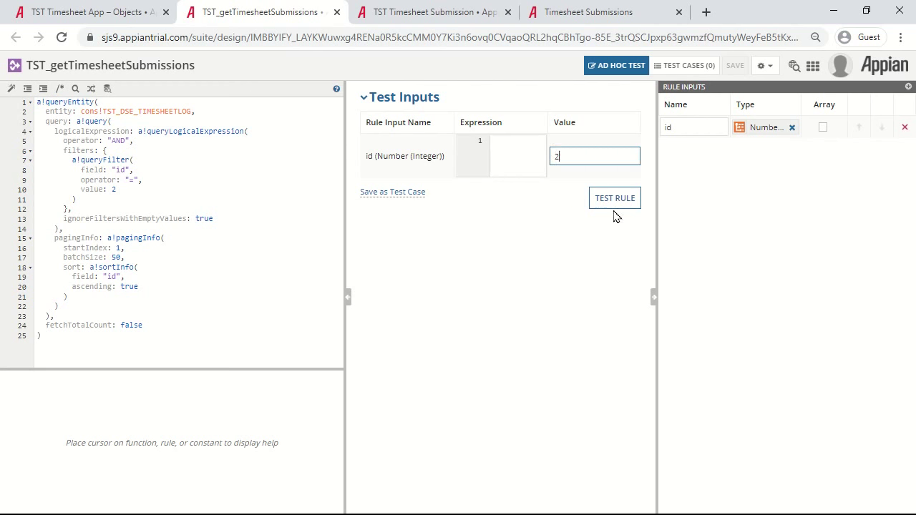
{"action": "left_click", "coordinate": [614, 198]}
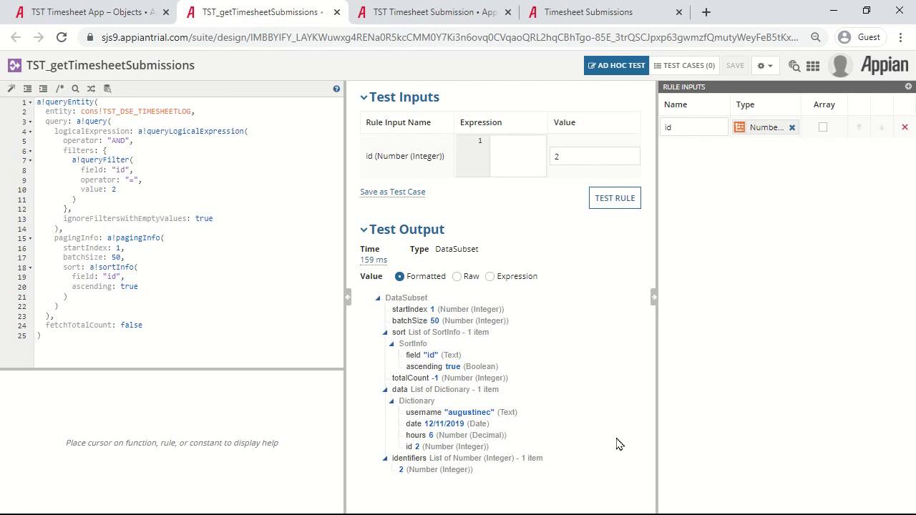
- Try returning a single dictionary by appending .data[1] to the query expression, remove it again, and retest the rule
{"action": "left_click", "coordinate": [195, 333]}
{"action": "type", "text": ".data[1"}
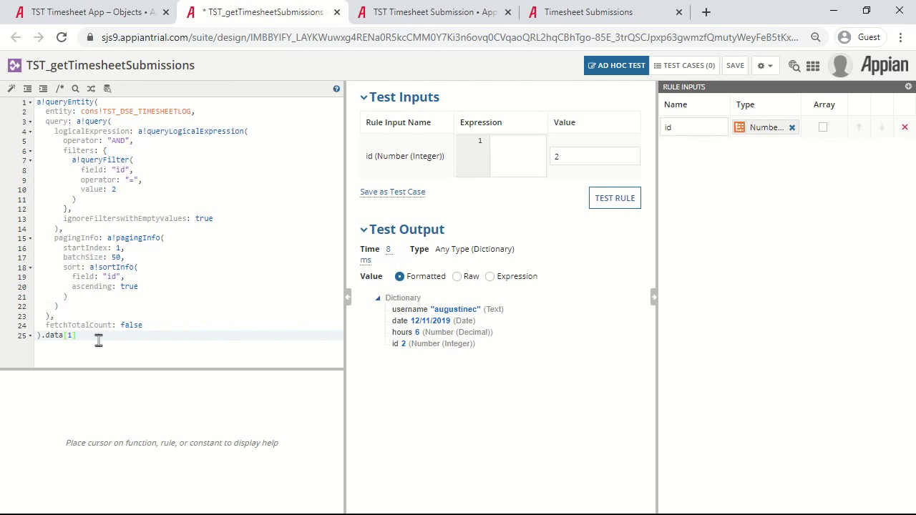
{"action": "left_click_drag", "start_coordinate": [96, 337], "coordinate": [41, 336]}
{"action": "key", "text": "BackSpace"}
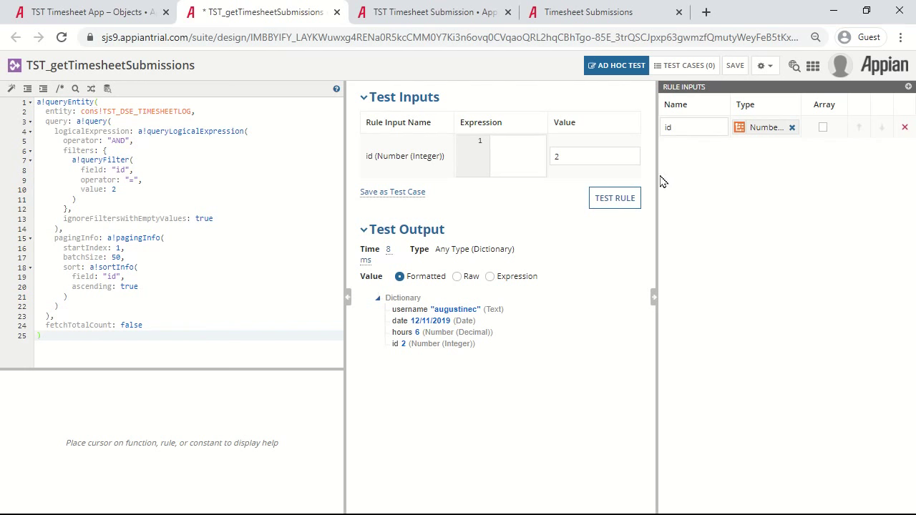
{"action": "left_click", "coordinate": [618, 201]}
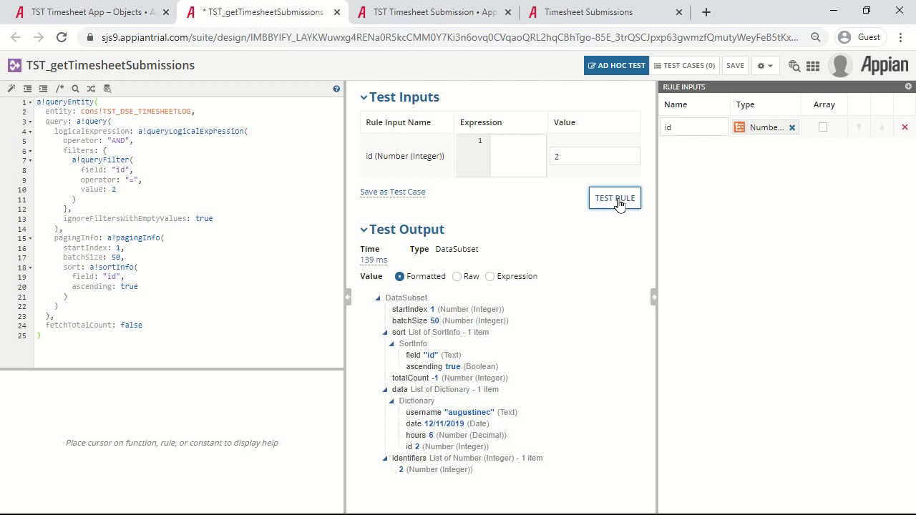
- Replace the first null in the Summary view's interface expression with rule!TST_getTimesheetSubmissions(rp!id).data[1]
{"action": "left_click", "coordinate": [414, 14]}
{"action": "left_click", "coordinate": [186, 182]}
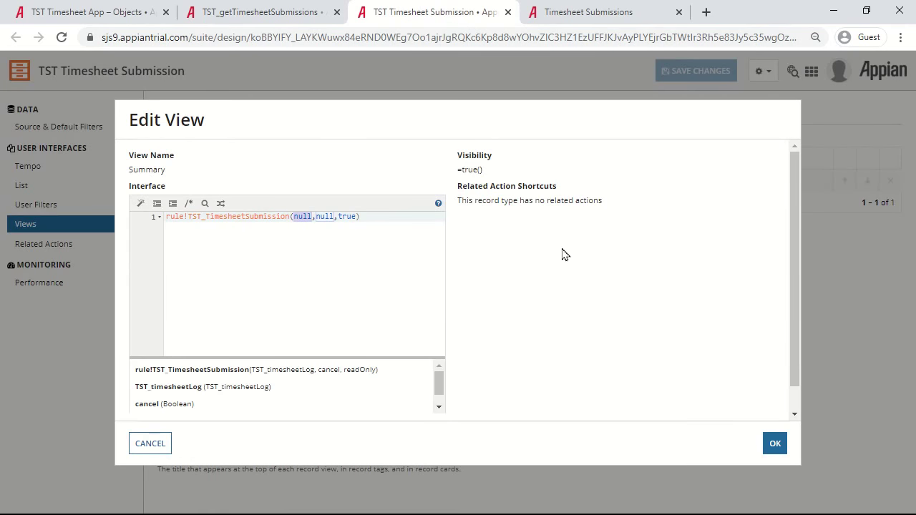
{"action": "type", "text": "rule!TST_getTimesheetSubmissions()rp!id).data"}
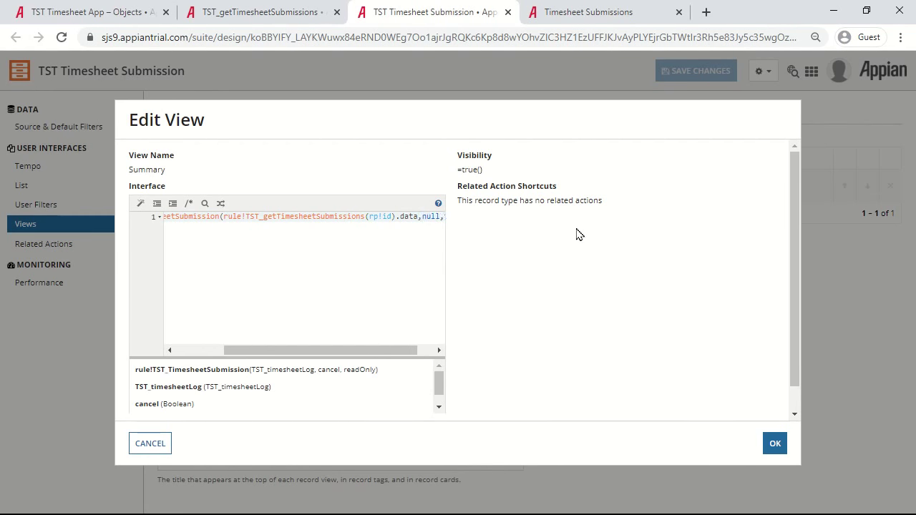
{"action": "type", "text": "[1]"}
{"action": "left_click_drag", "start_coordinate": [359, 349], "coordinate": [403, 353]}
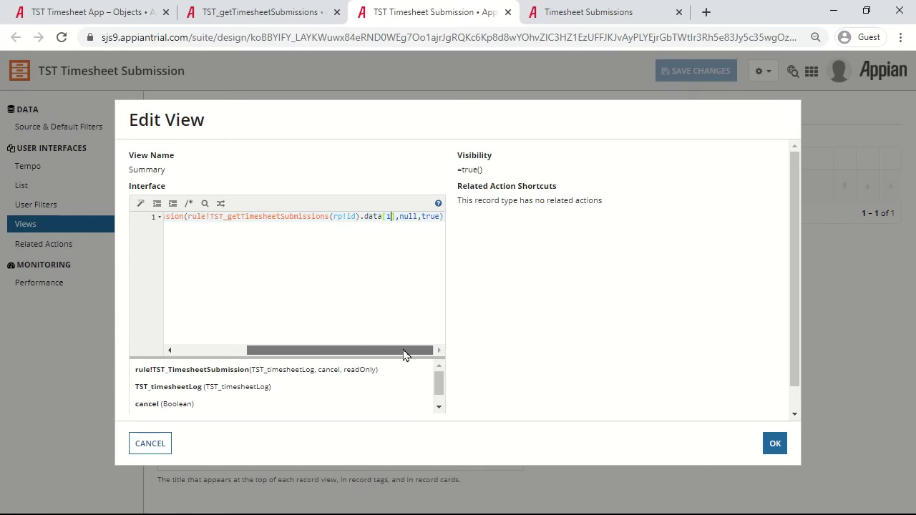
{"action": "left_click", "coordinate": [774, 443]}
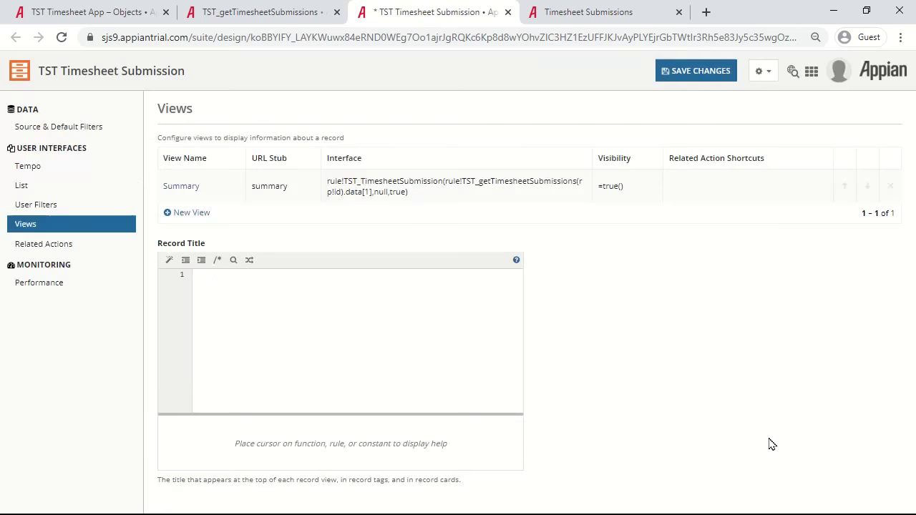
- Reload the Timesheet Submissions list and open a record to check its Summary view
{"action": "left_click", "coordinate": [609, 20]}
{"action": "left_click", "coordinate": [61, 37]}
{"action": "left_click", "coordinate": [45, 185]}
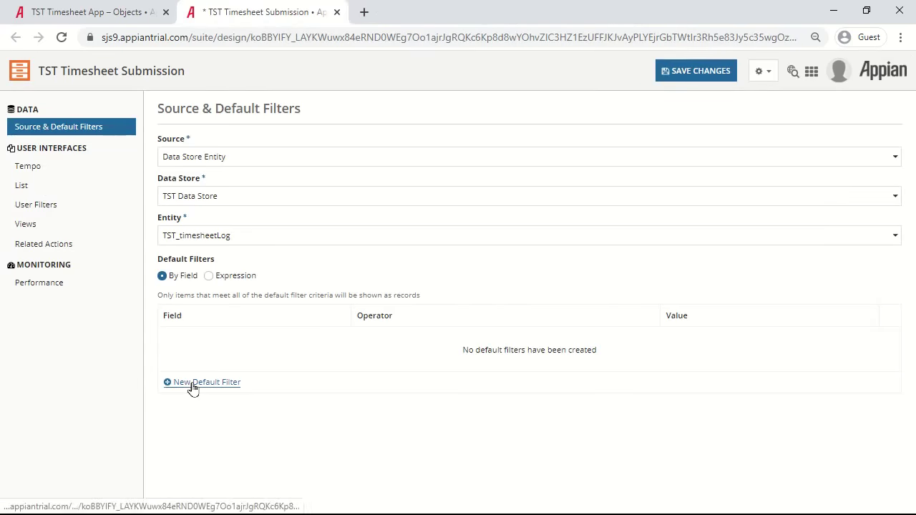
- Create a default filter on the record type where username = loggedInUser(), and save the changes
{"action": "left_click", "coordinate": [193, 385]}
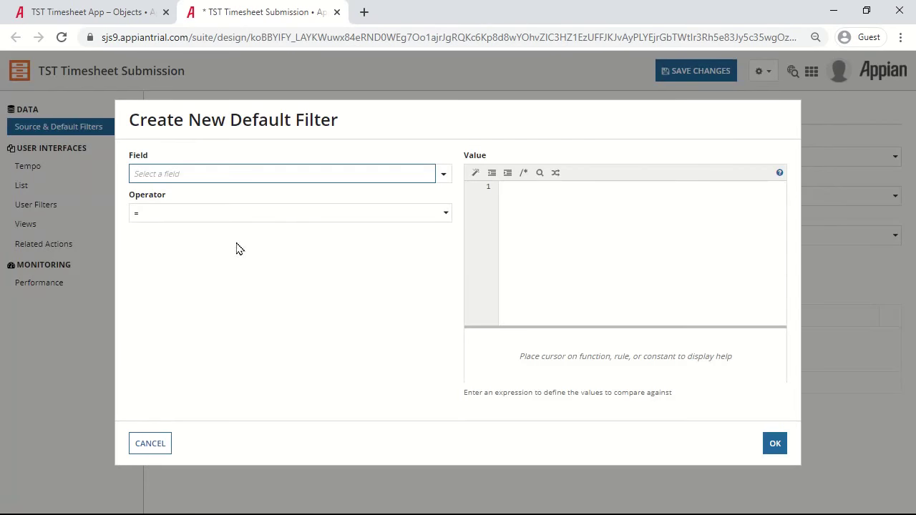
{"action": "left_click", "coordinate": [444, 176]}
{"action": "left_click", "coordinate": [236, 242]}
{"action": "left_click", "coordinate": [762, 204]}
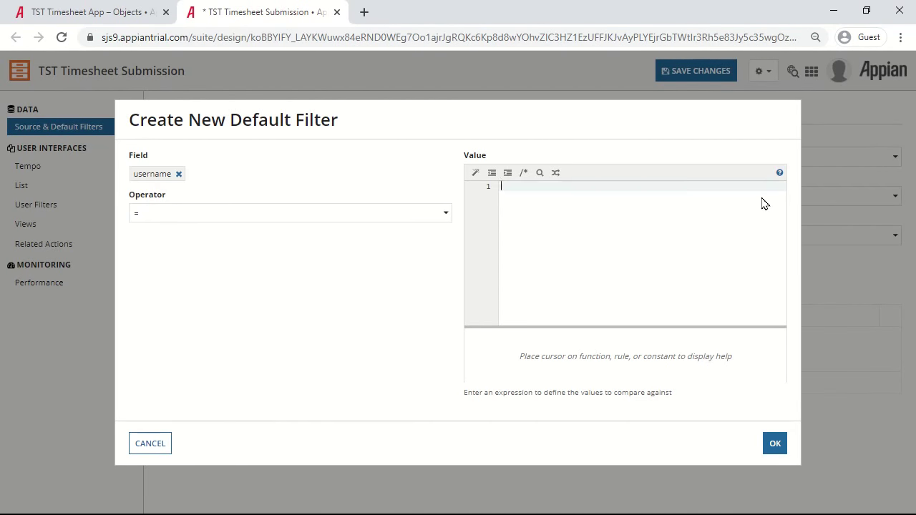
{"action": "type", "text": "logged"}
{"action": "left_click", "coordinate": [593, 202]}
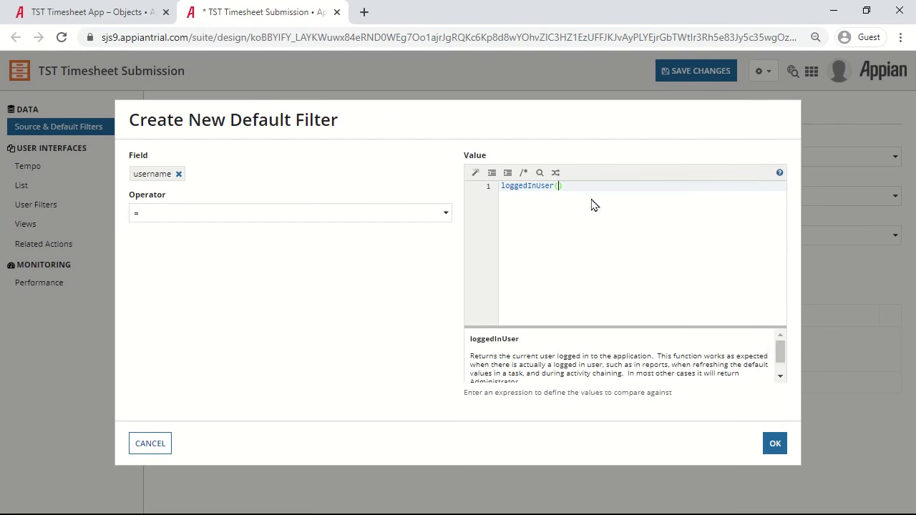
{"action": "left_click", "coordinate": [775, 444]}
{"action": "left_click", "coordinate": [695, 76]}
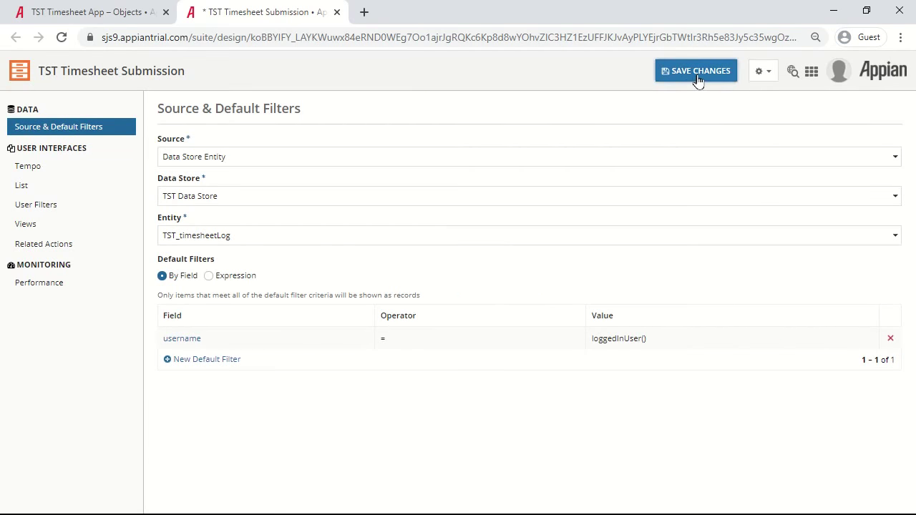
- Edit the security of the TST Data Store and of the TST Timesheet Submission record type in the application's objects
{"action": "key", "text": "ctrl+Tab"}
{"action": "left_click", "coordinate": [155, 167]}
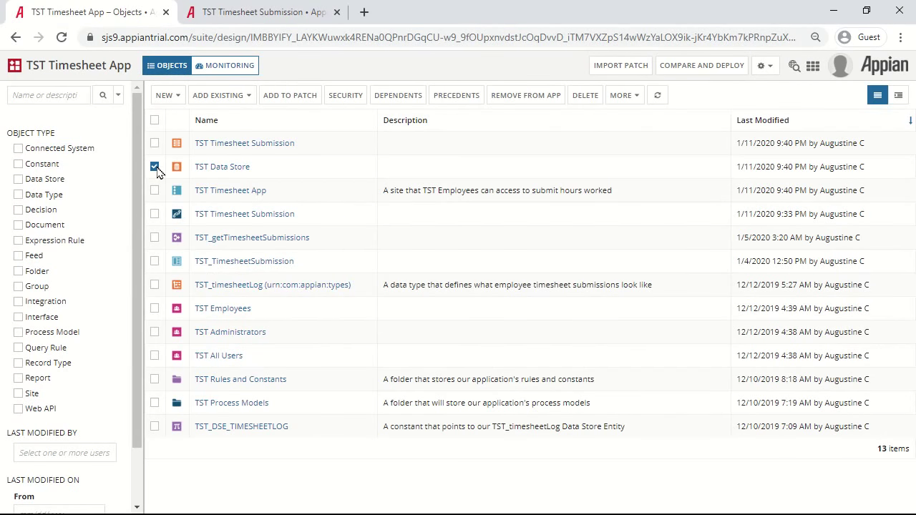
{"action": "left_click", "coordinate": [346, 96]}
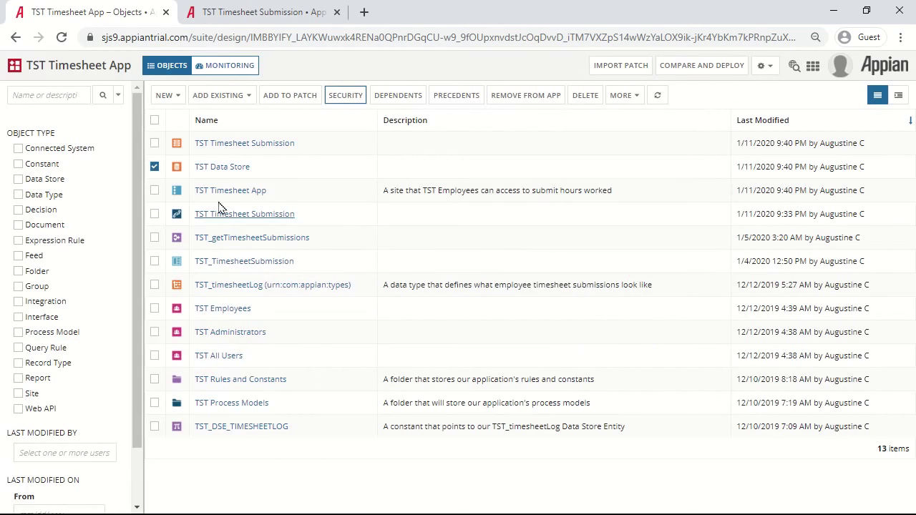
{"action": "left_click", "coordinate": [154, 167]}
{"action": "left_click", "coordinate": [155, 143]}
{"action": "left_click", "coordinate": [345, 96]}
{"action": "left_click", "coordinate": [548, 250]}
{"action": "left_click", "coordinate": [541, 304]}
{"action": "key", "text": "Return"}
- Add a See My Hours page with a list icon to the TST Timesheet App site, showing the TST Timesheet Submission record type, and save
{"action": "left_click", "coordinate": [226, 197]}
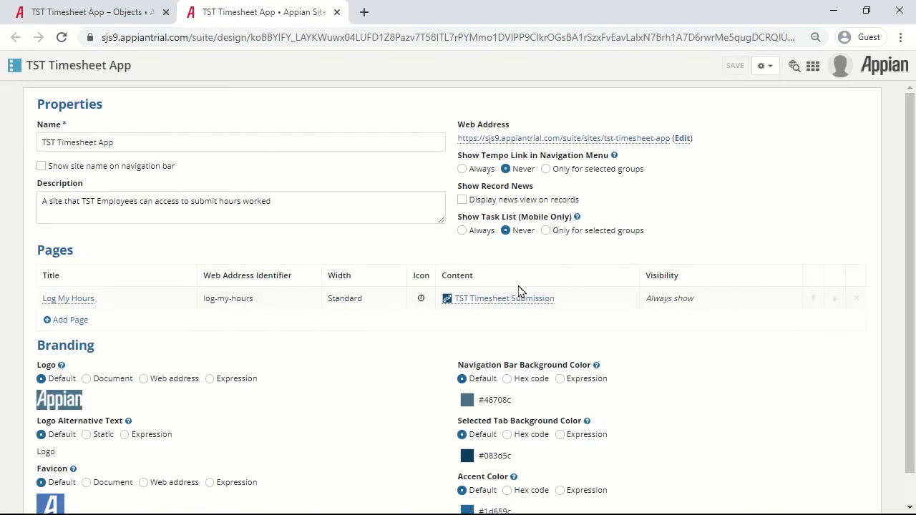
{"action": "left_click", "coordinate": [65, 320]}
{"action": "left_click", "coordinate": [218, 184]}
{"action": "type", "text": "See My Hours"}
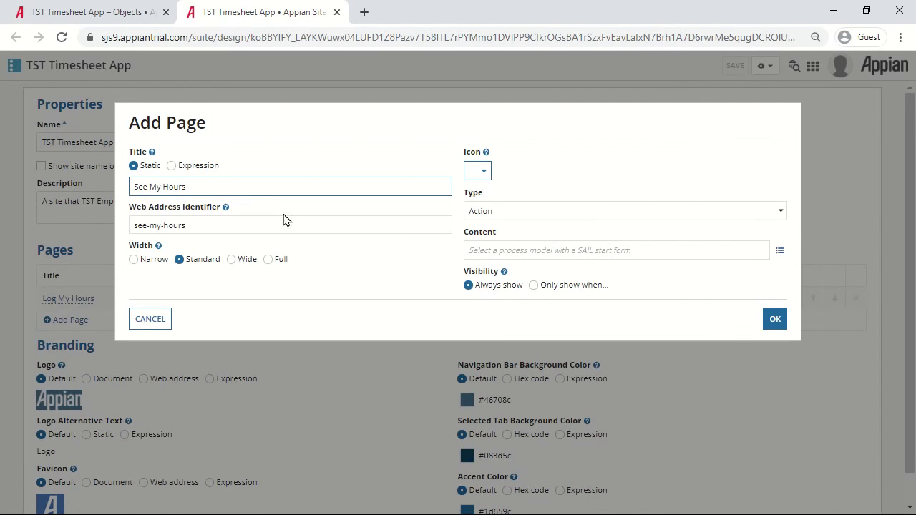
{"action": "left_click", "coordinate": [515, 211]}
{"action": "left_click", "coordinate": [517, 247]}
{"action": "left_click", "coordinate": [533, 250]}
{"action": "left_click", "coordinate": [533, 418]}
{"action": "left_click", "coordinate": [465, 170]}
{"action": "left_click", "coordinate": [505, 266]}
{"action": "left_click", "coordinate": [774, 322]}
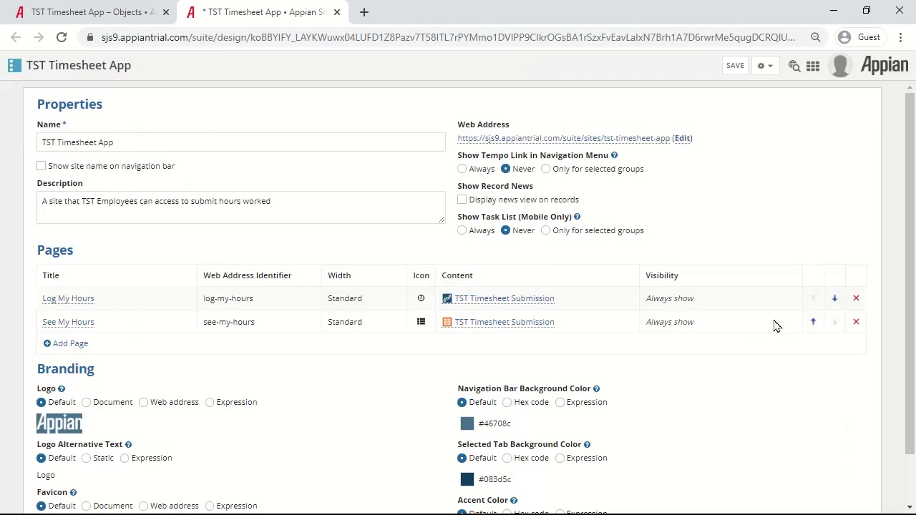
{"action": "left_click", "coordinate": [737, 66]}
- Sign in to the timesheet site with the employee's account, view the submission with Id 4, and return to See My Hours
{"action": "type", "text": "Evan.Employee"}
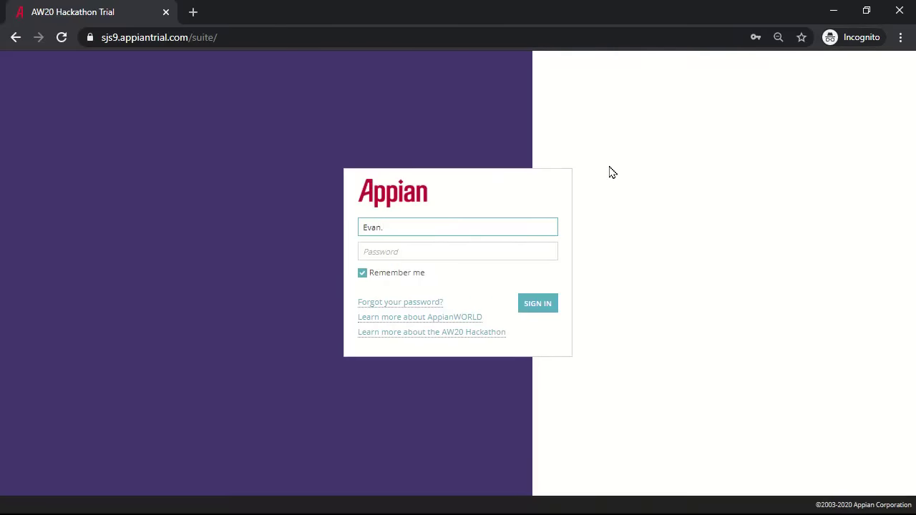
{"action": "key", "text": "Tab"}
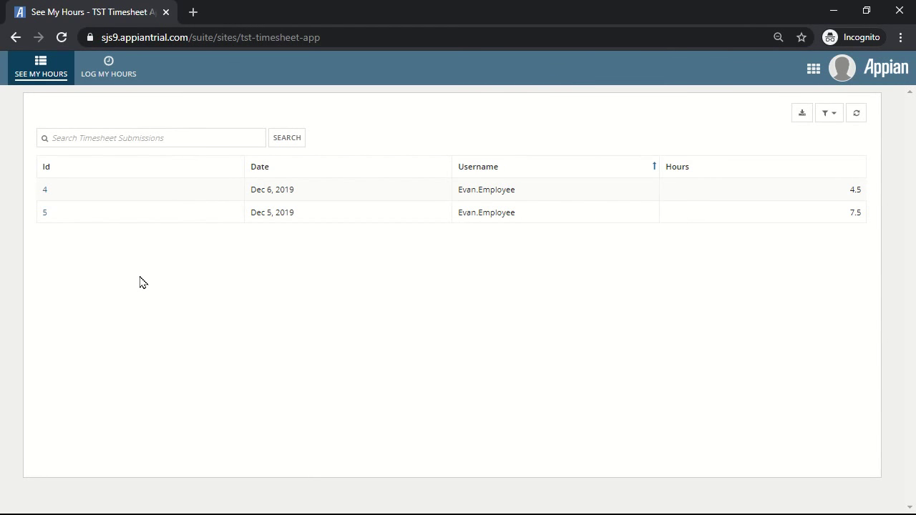
{"action": "left_click", "coordinate": [45, 191]}
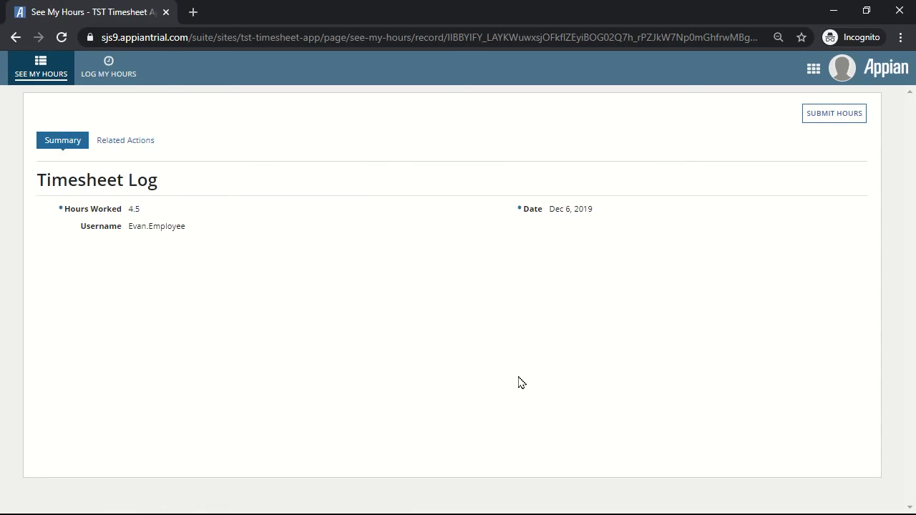
{"action": "left_click", "coordinate": [18, 63]}
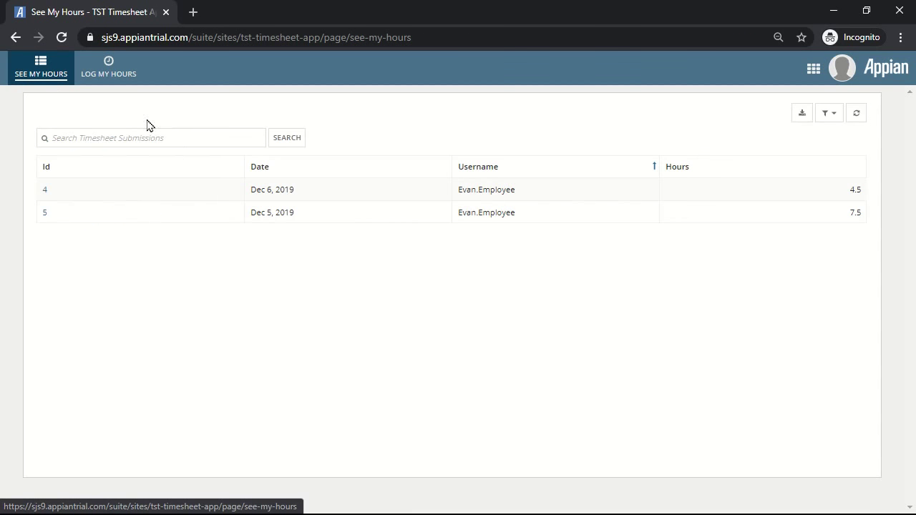
- Log 5 hours worked for the date 01/11/2020 and submit the timesheet
{"action": "left_click", "coordinate": [118, 72]}
{"action": "type", "text": "5"}
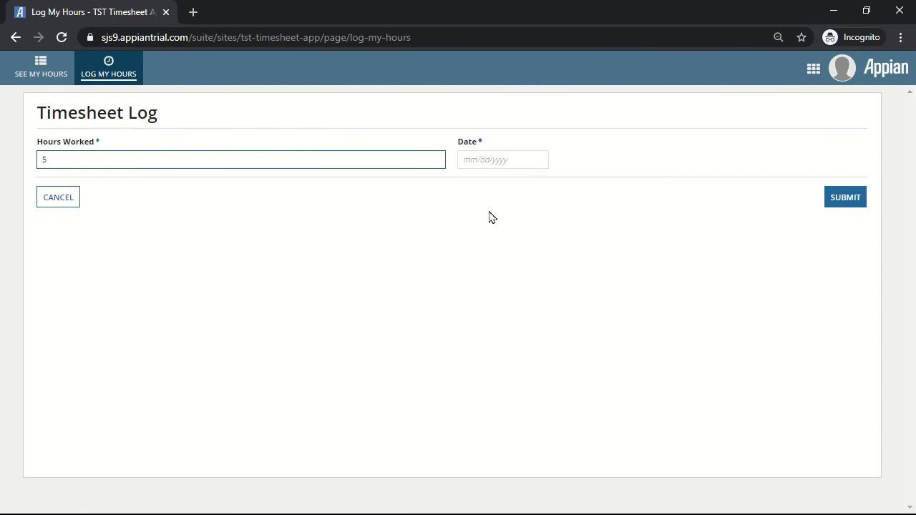
{"action": "left_click", "coordinate": [506, 160]}
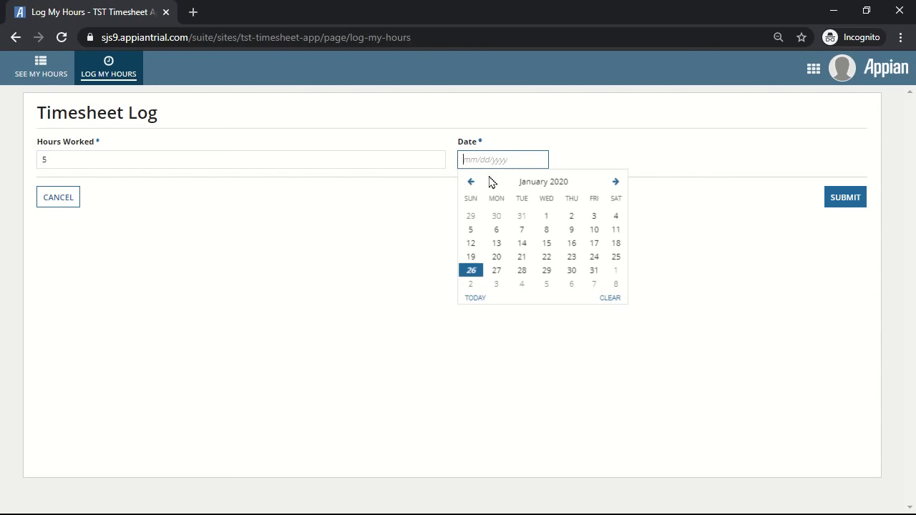
{"action": "left_click", "coordinate": [616, 229]}
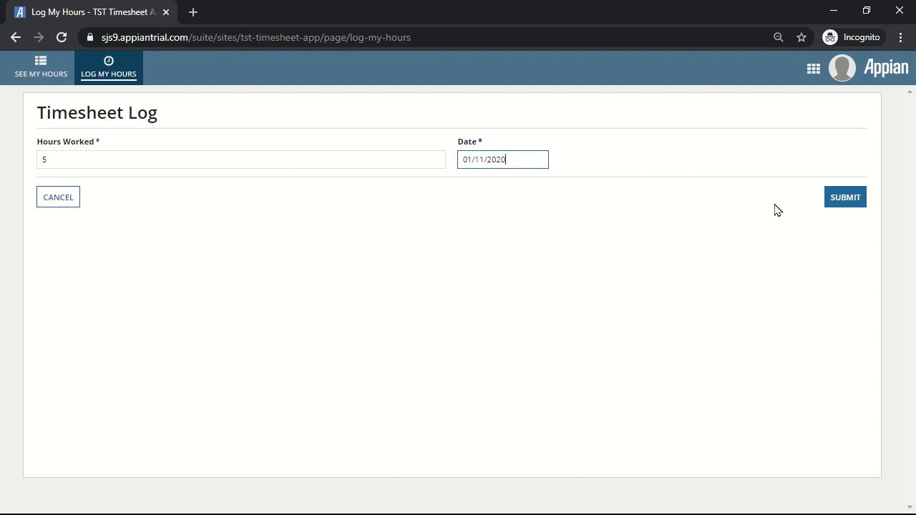
{"action": "left_click", "coordinate": [852, 198]}
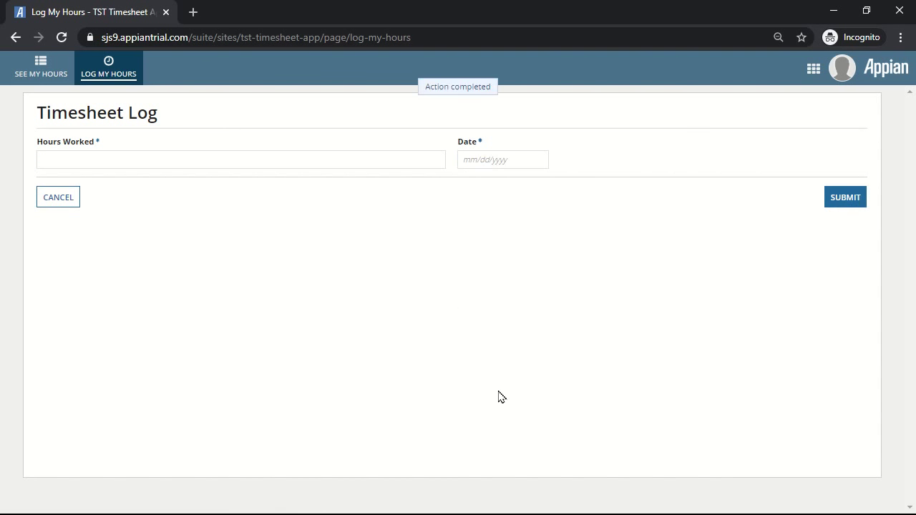
- Export the employee's See My Hours list to an Excel file
{"action": "left_click", "coordinate": [57, 80]}
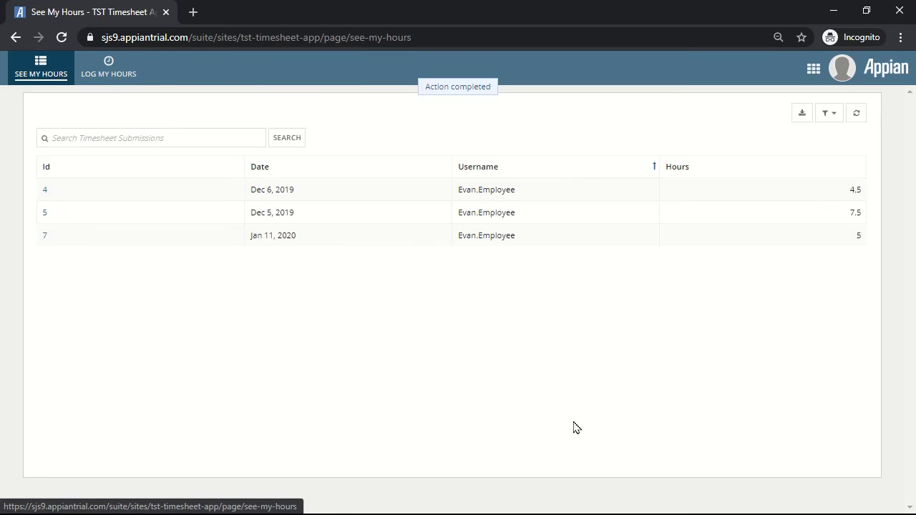
{"action": "left_click", "coordinate": [801, 117]}
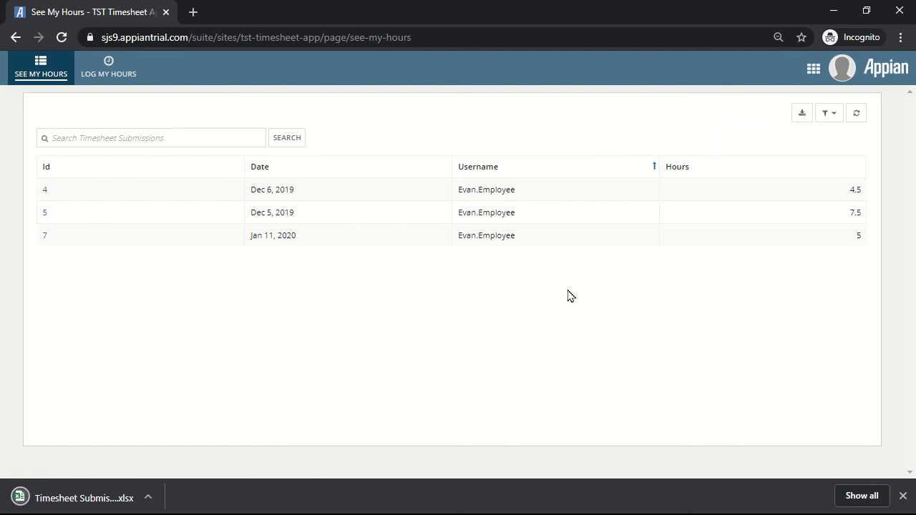